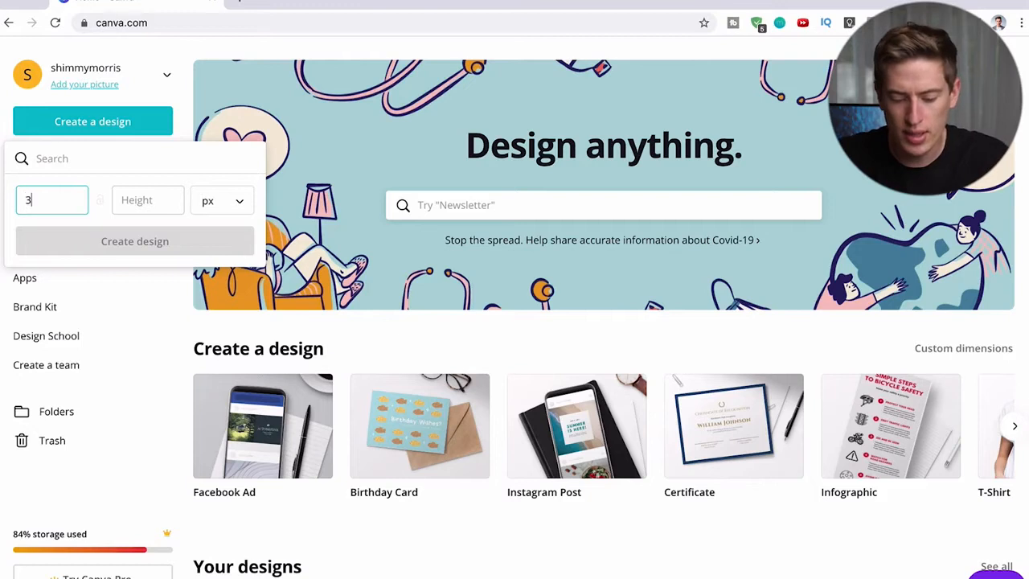
- Create a blank custom-size design of 3648 × 2496 px
left_click(138, 201)
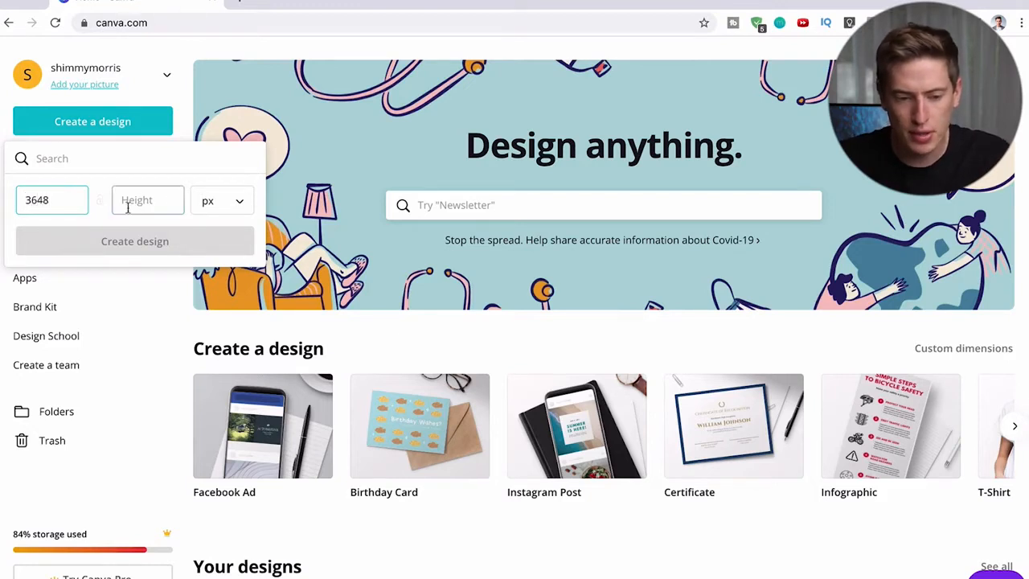
type("2496")
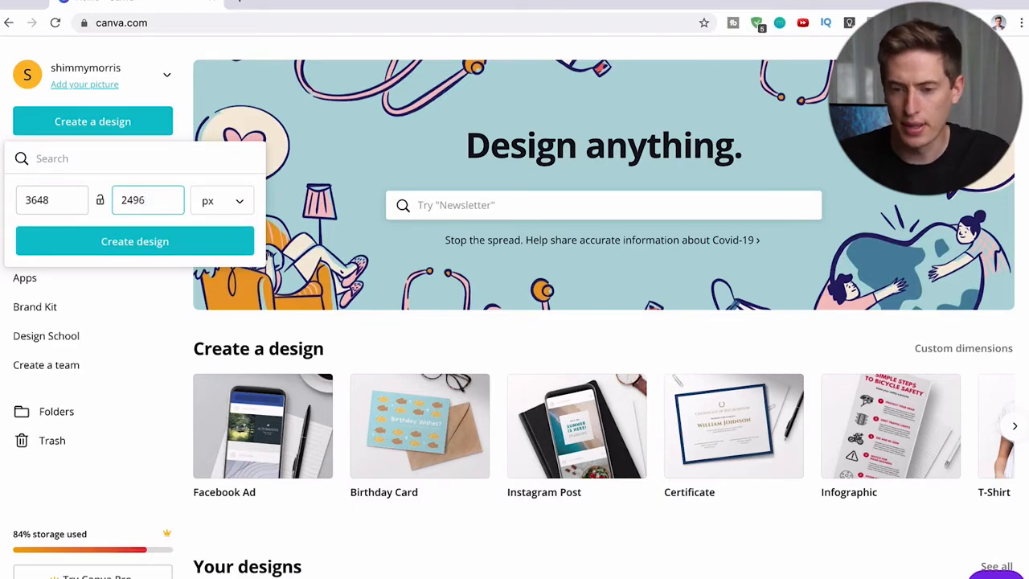
left_click(147, 241)
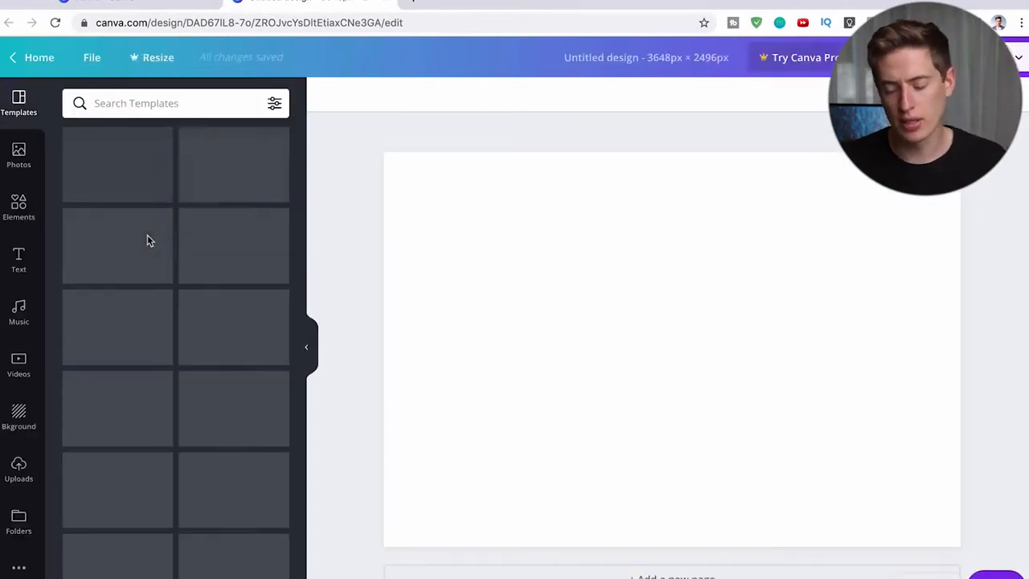
- Return to the home page and create a blank portrait design of 2496 × 3648 px
left_click(12, 63)
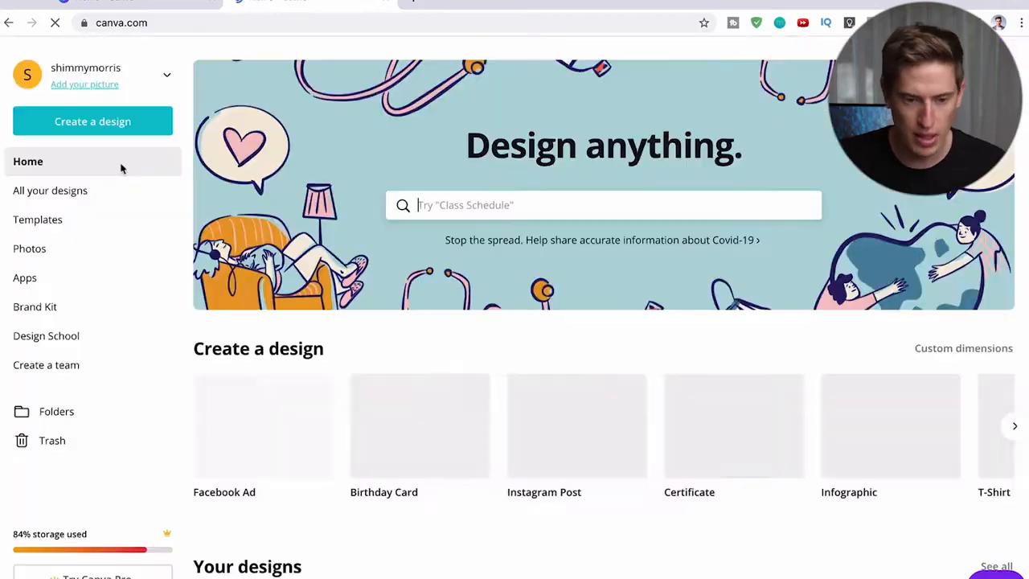
left_click(85, 121)
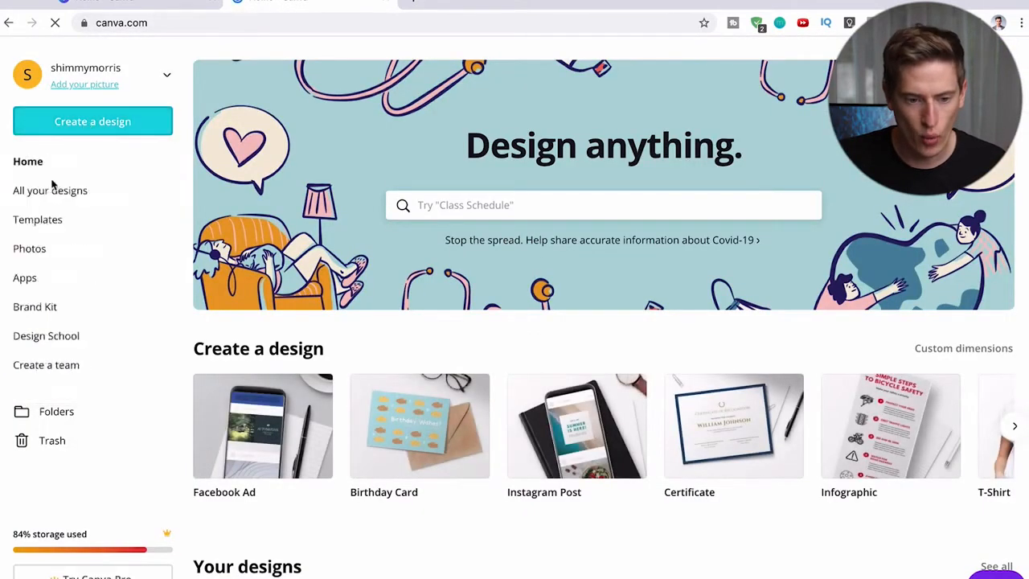
left_click(76, 122)
left_click(48, 193)
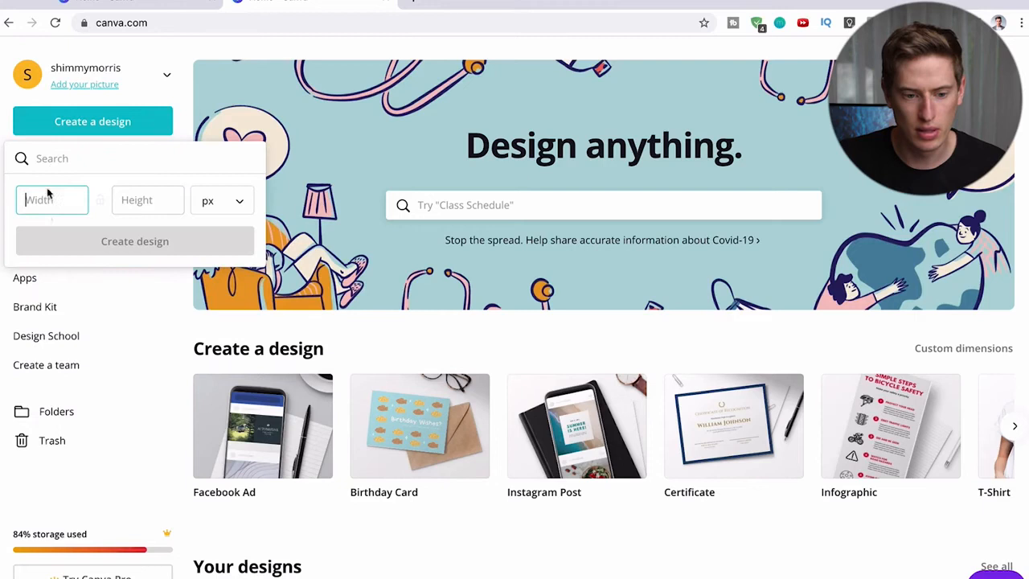
left_click(134, 241)
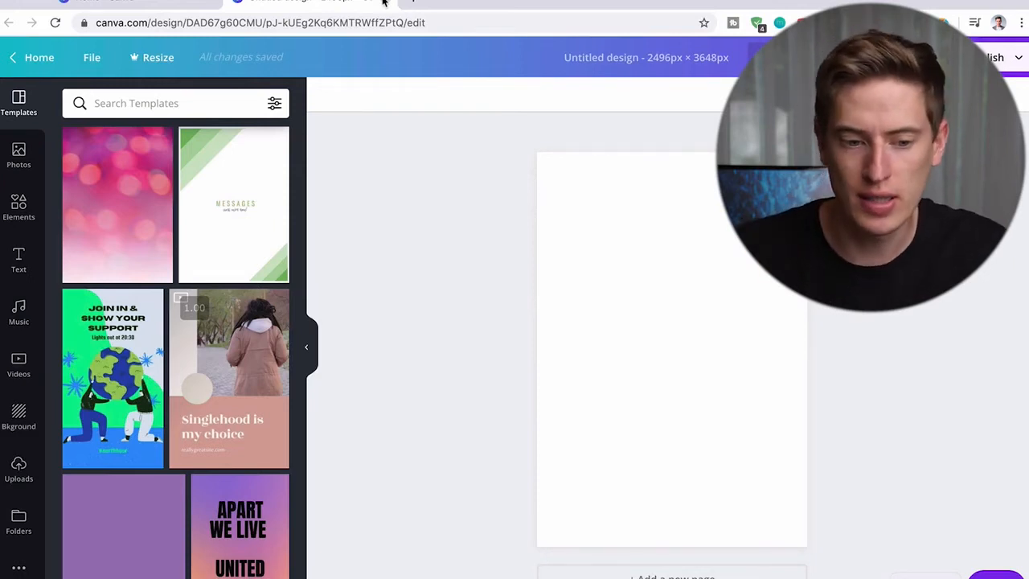
- Add a heading reading DAD and move it up toward the upper part of the page
left_click(23, 272)
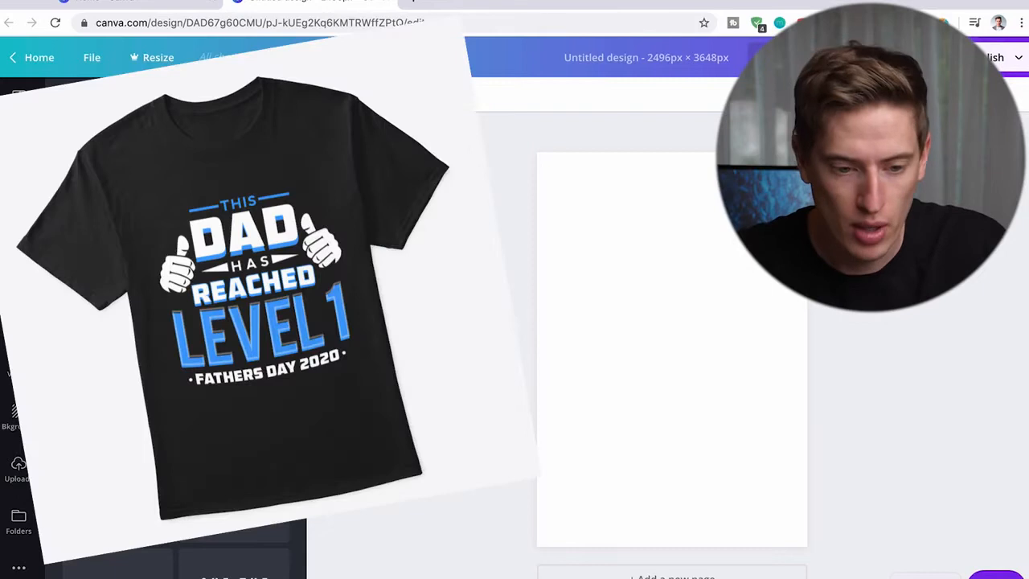
left_click(176, 151)
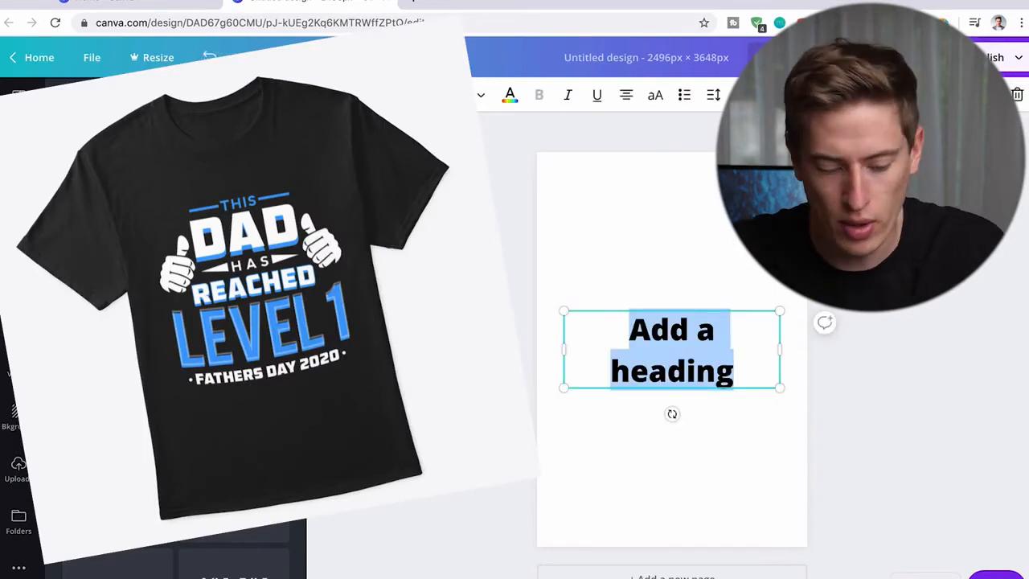
type("DAD")
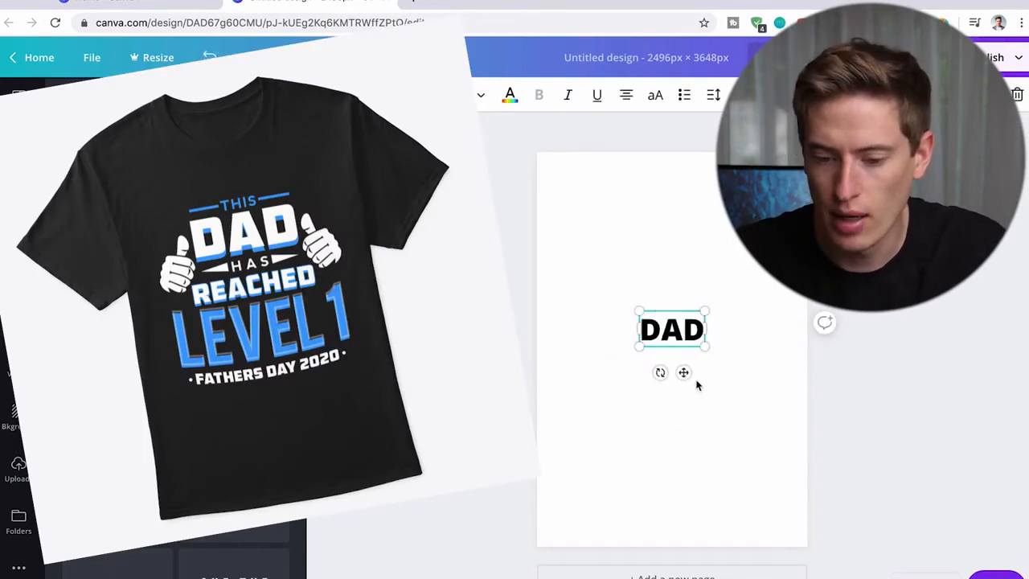
left_click_drag(685, 375, 689, 322)
- Set the DAD heading's font to Bungee Shade and enlarge it to about size 564
key("ctrl+a")
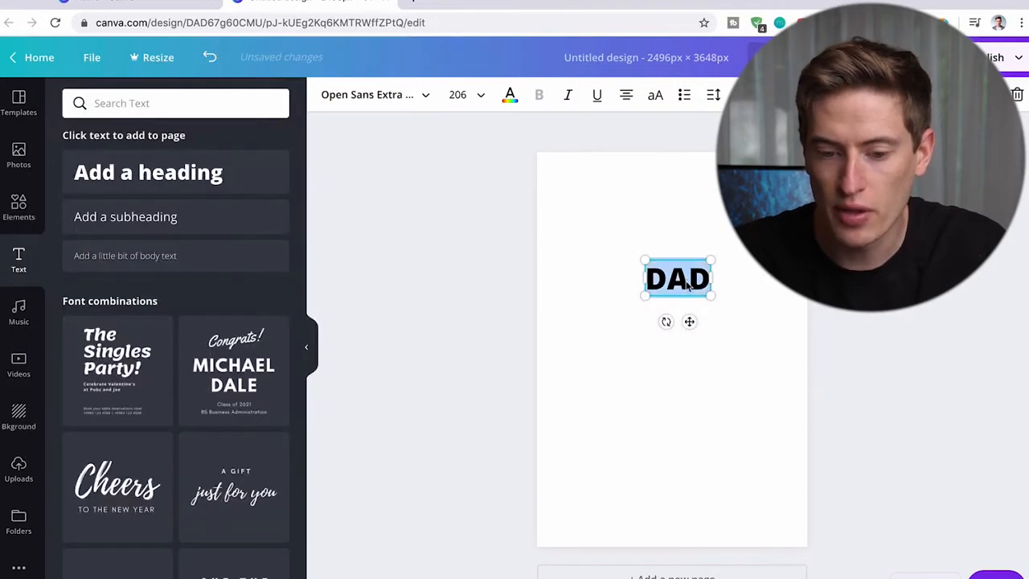
left_click(434, 98)
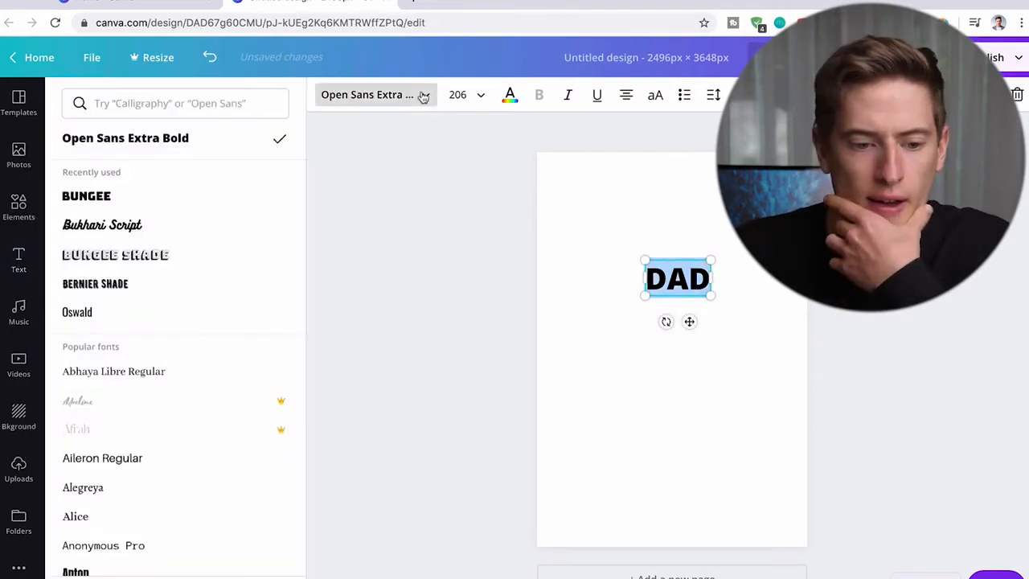
left_click(145, 269)
left_click_drag(715, 295, 857, 378)
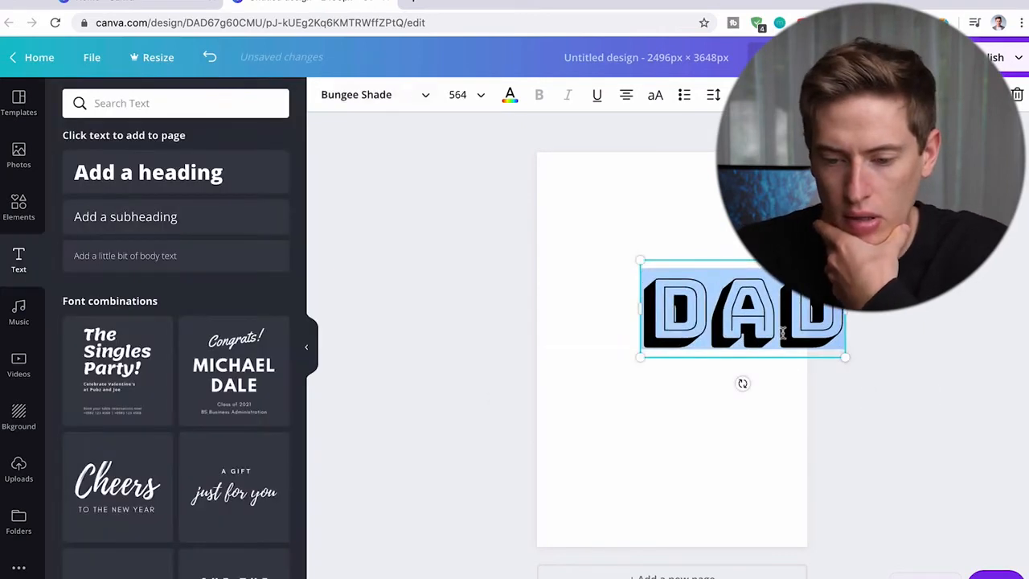
- Move the enlarged DAD heading so that it fits within the upper half of the page
left_click_drag(796, 346, 762, 328)
left_click(778, 374)
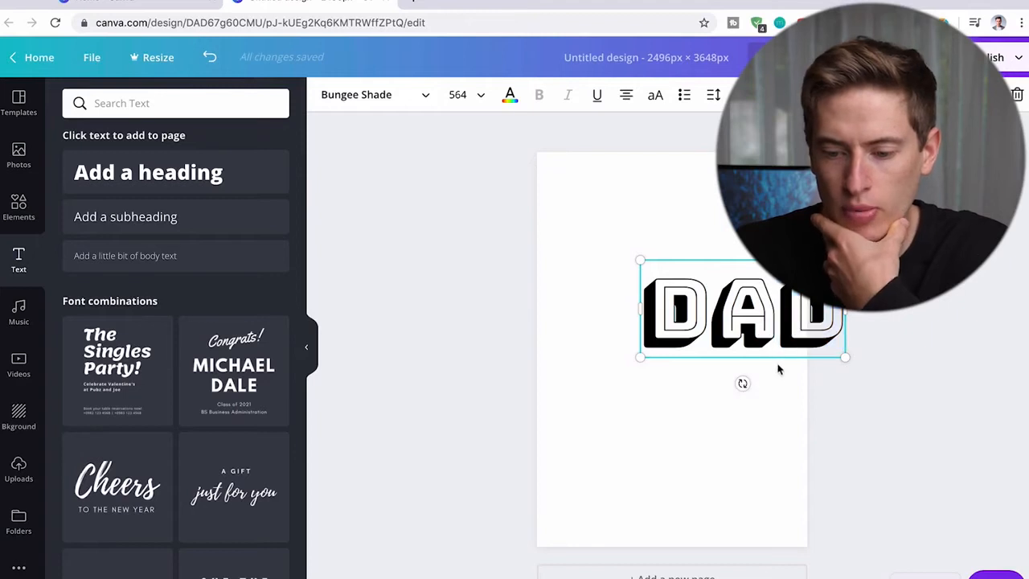
left_click_drag(748, 323, 674, 306)
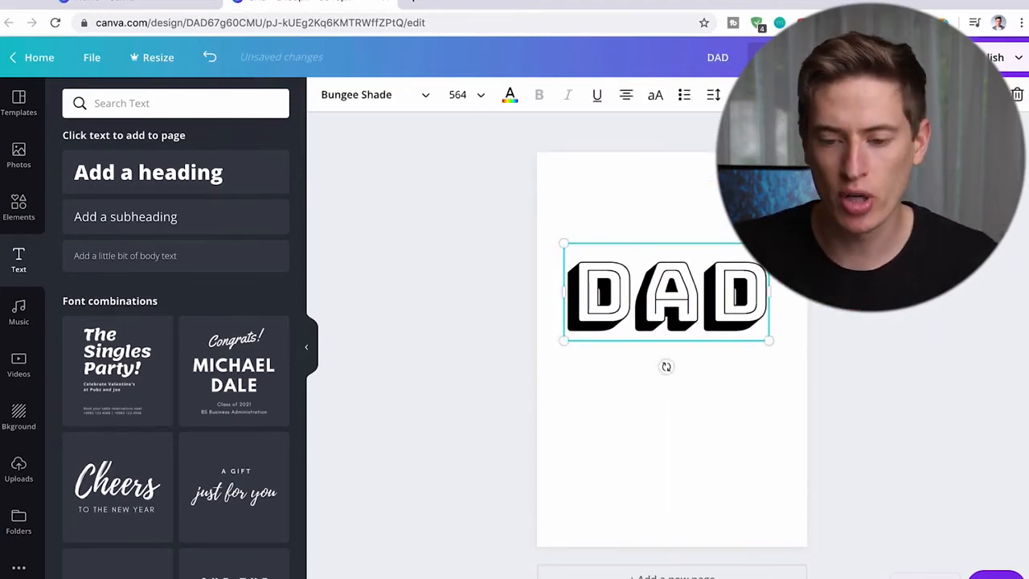
- Change the page background color to yellow and shift the DAD heading slightly to the right
left_click(711, 184)
left_click(326, 95)
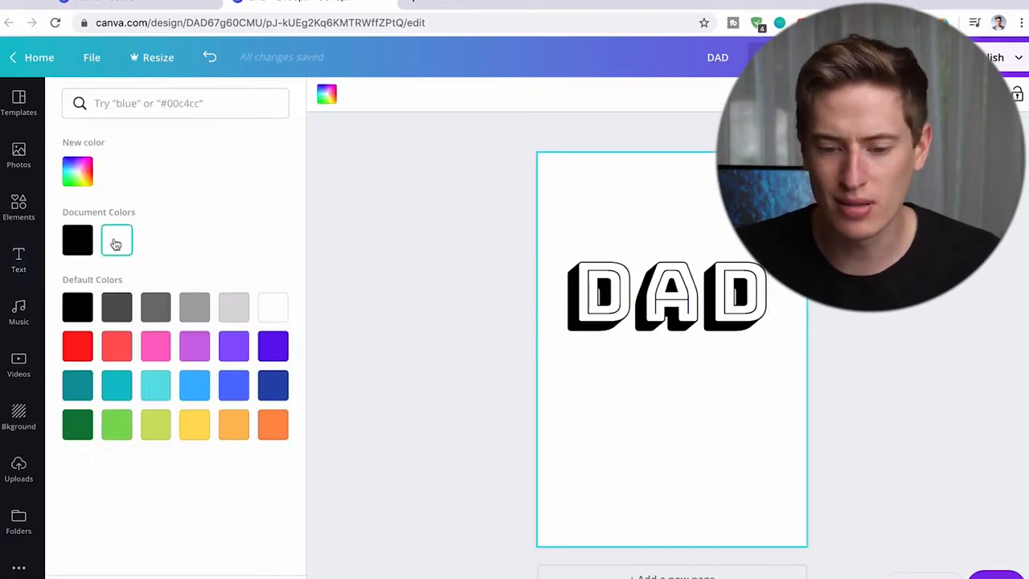
left_click(80, 240)
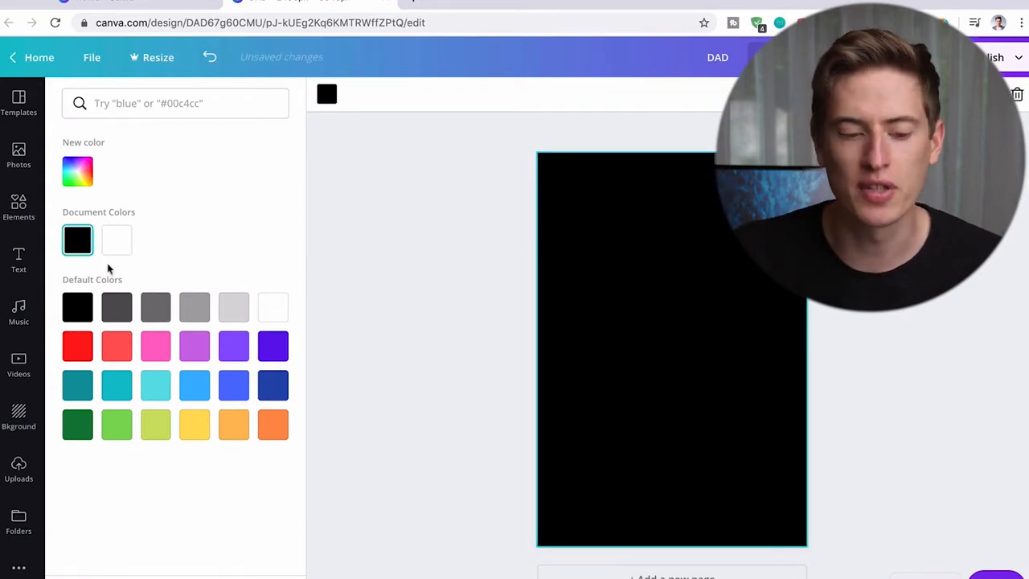
left_click(201, 425)
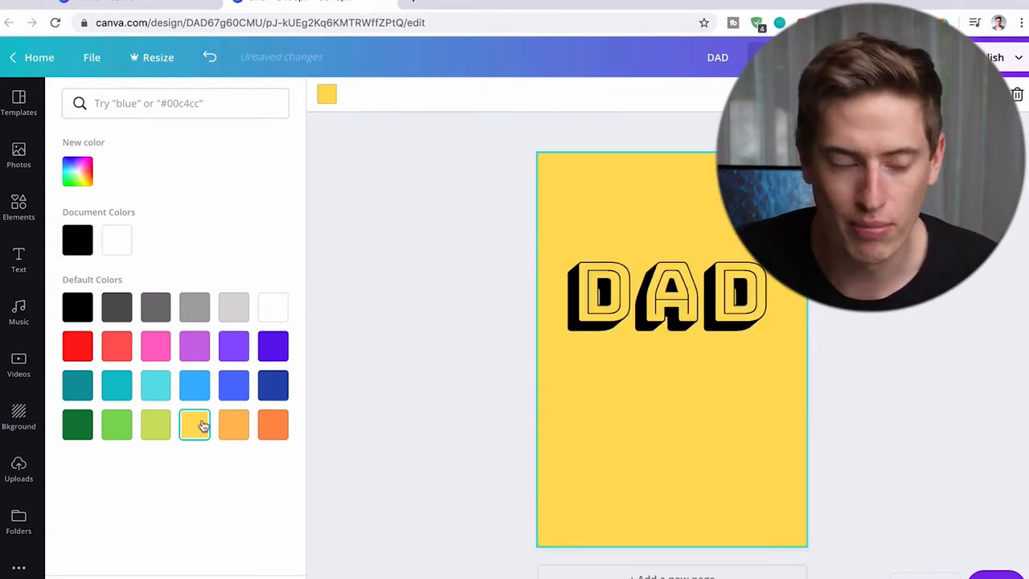
left_click_drag(655, 322, 666, 323)
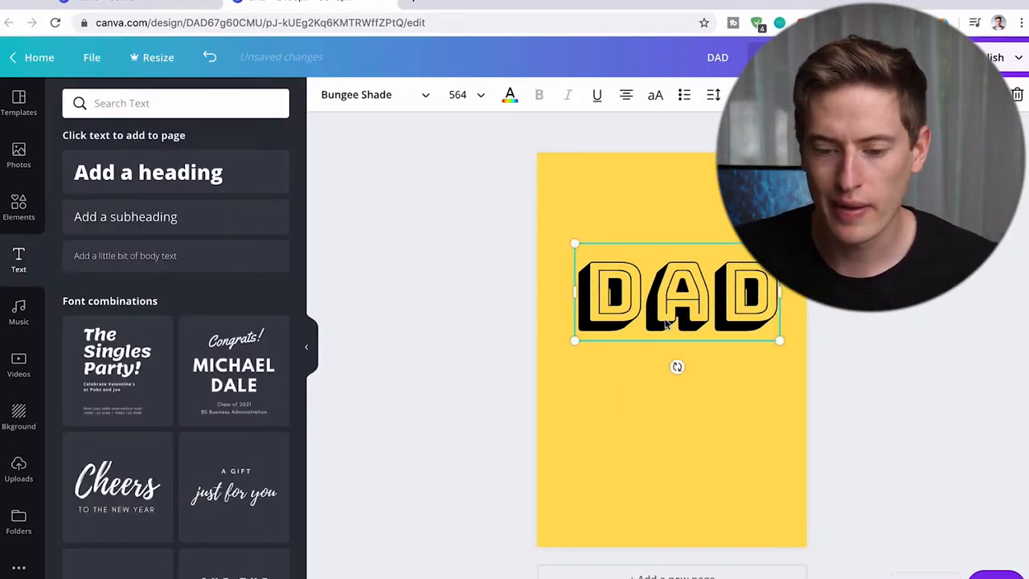
left_click(636, 393)
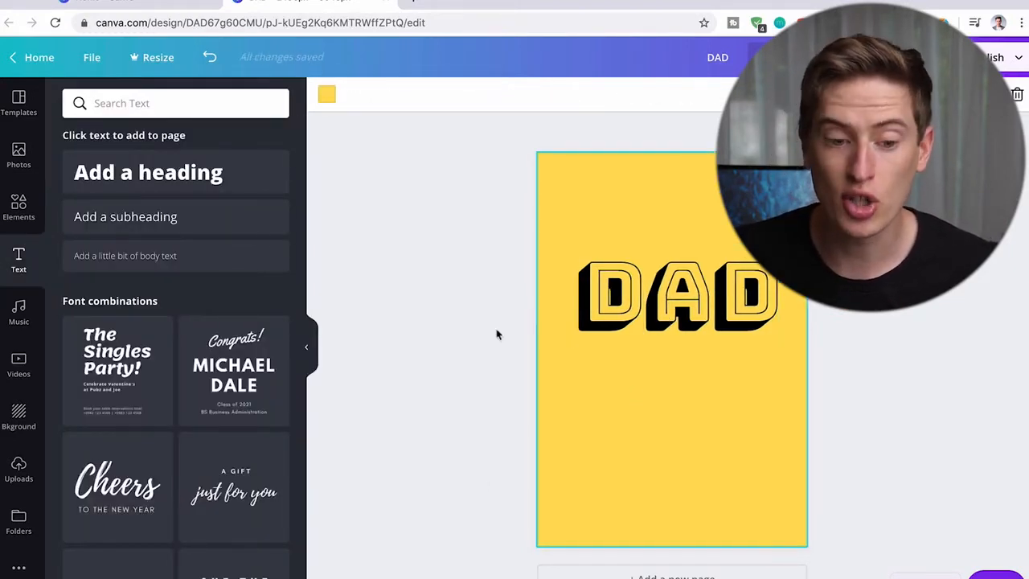
- Add a second heading reading LEVEL 1 and set its font to Bungee Shade
left_click(203, 178)
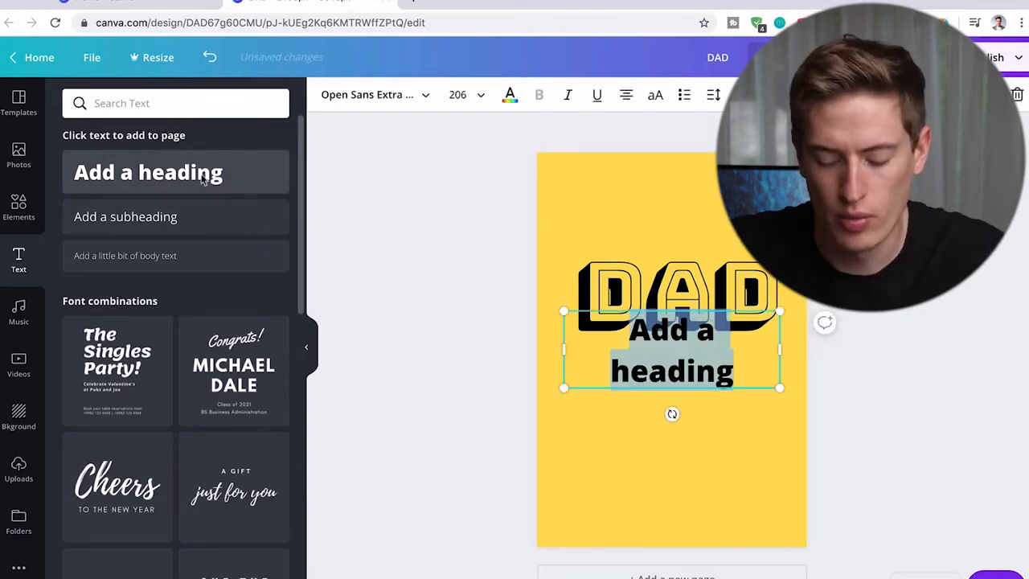
type("LEVEL 1")
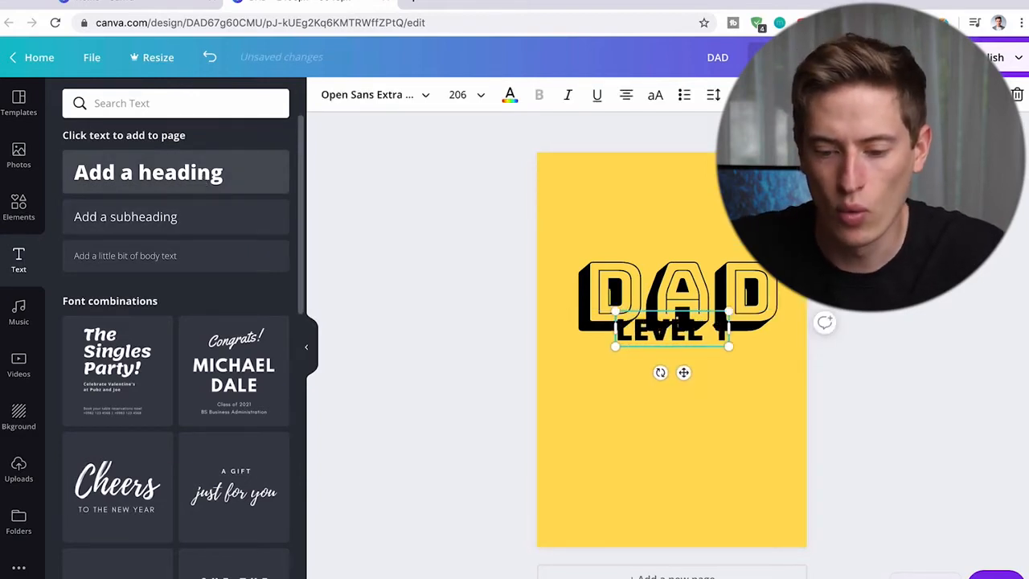
key("ctrl+a")
left_click(397, 95)
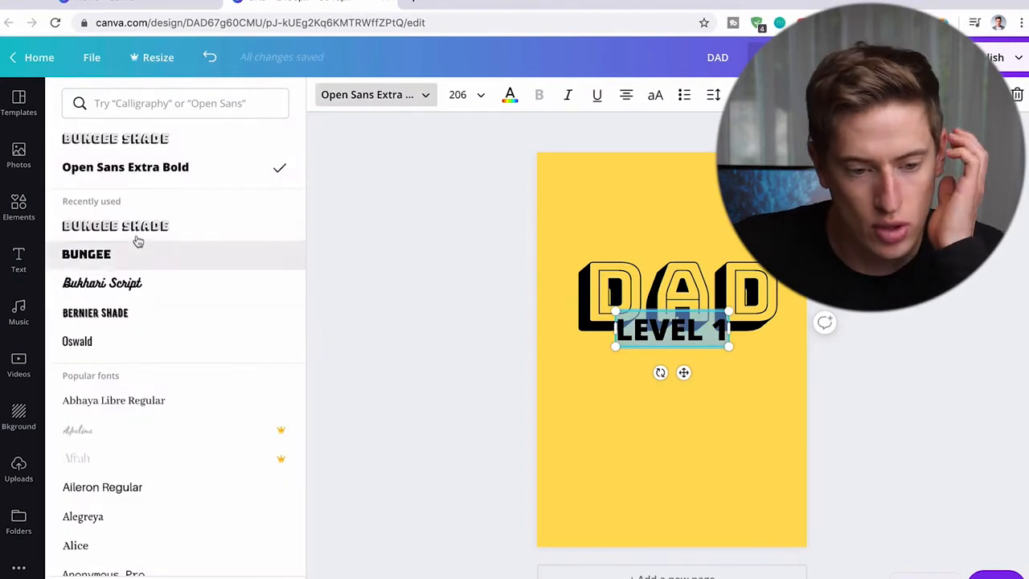
left_click(141, 226)
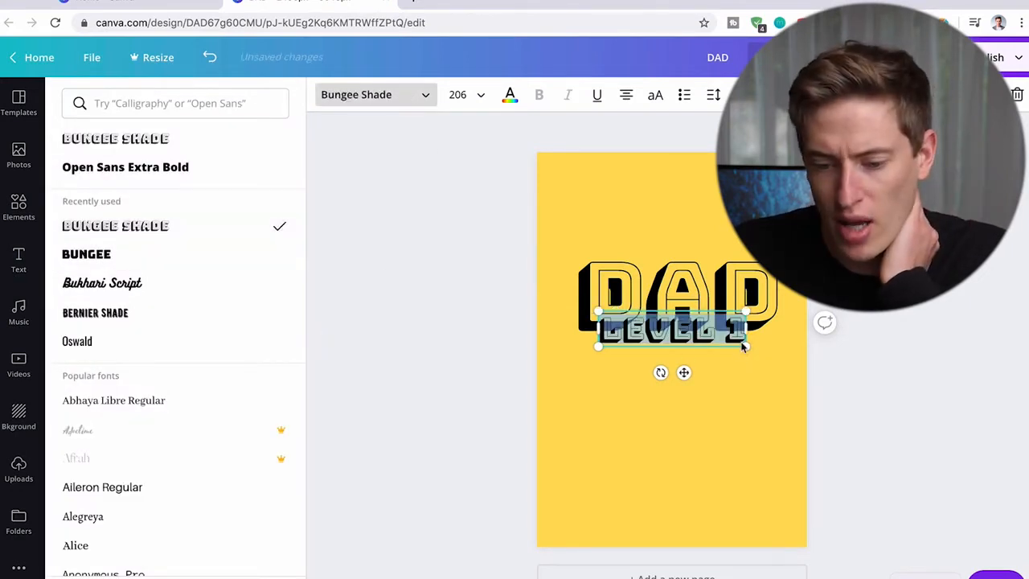
- Enlarge the LEVEL 1 heading to about size 343 and arrange it below the horizontally centered DAD heading
left_click_drag(748, 346, 857, 399)
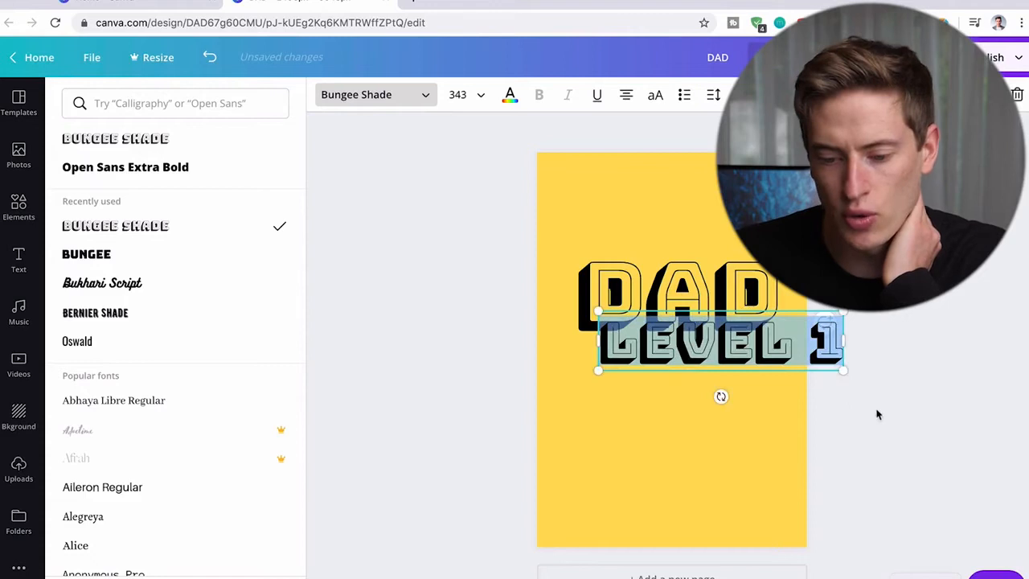
left_click(790, 350)
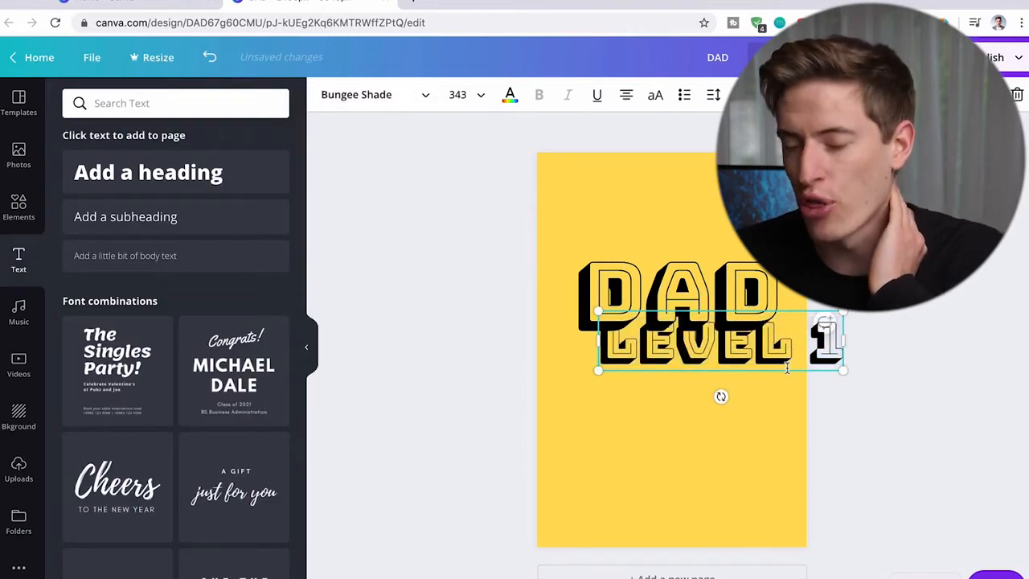
left_click_drag(760, 354, 718, 418)
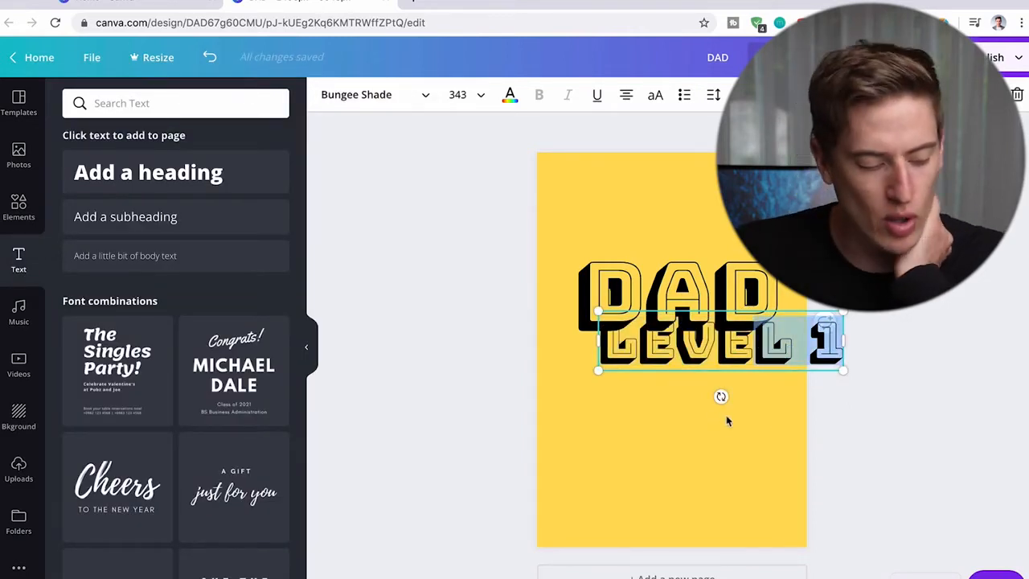
left_click(792, 434)
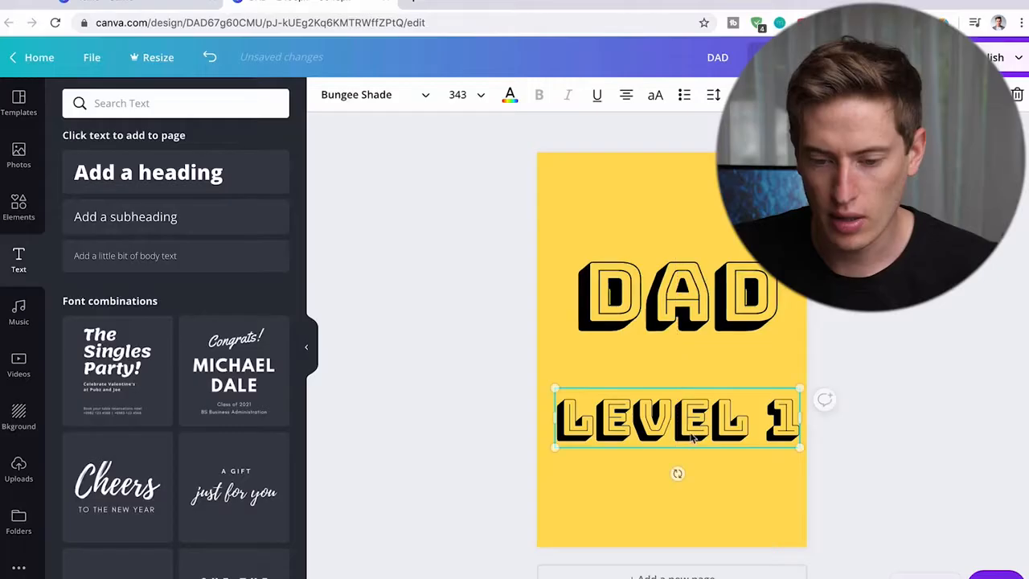
left_click(705, 323)
left_click_drag(705, 323, 701, 323)
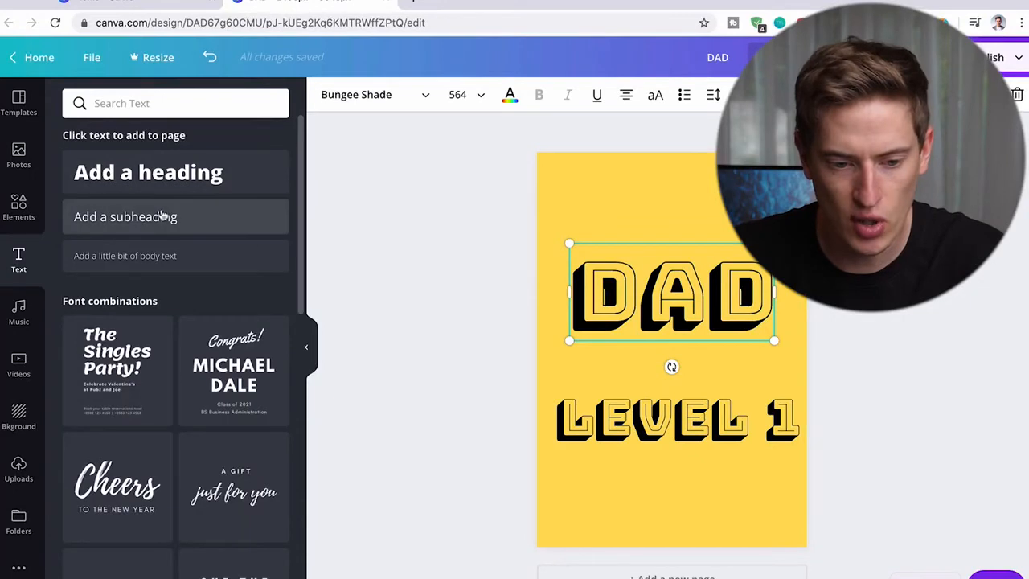
- Add a heading reading HAS between DAD and LEVEL 1 and set its font to Bungee
left_click(157, 172)
type("HAS")
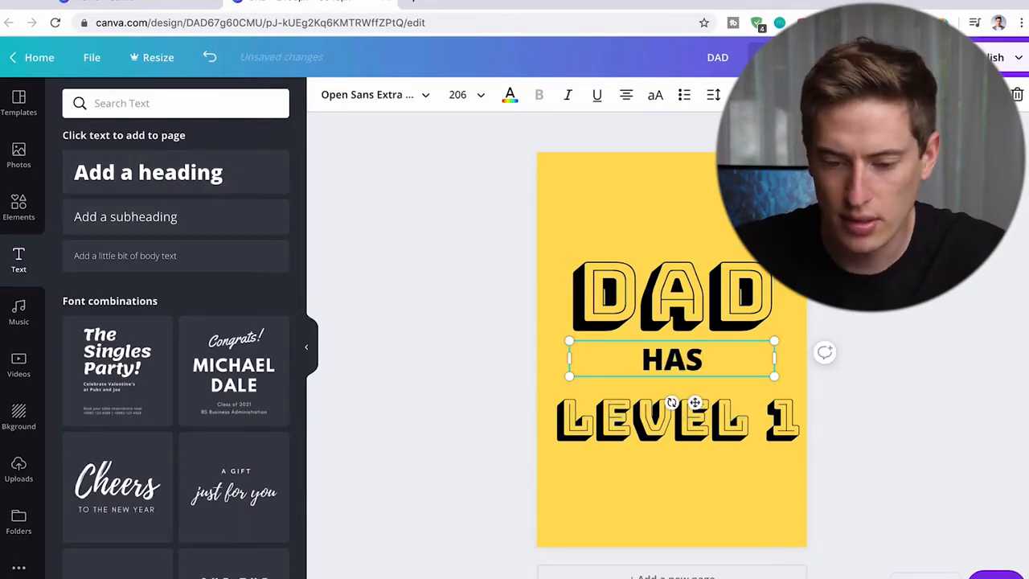
key("ctrl+a")
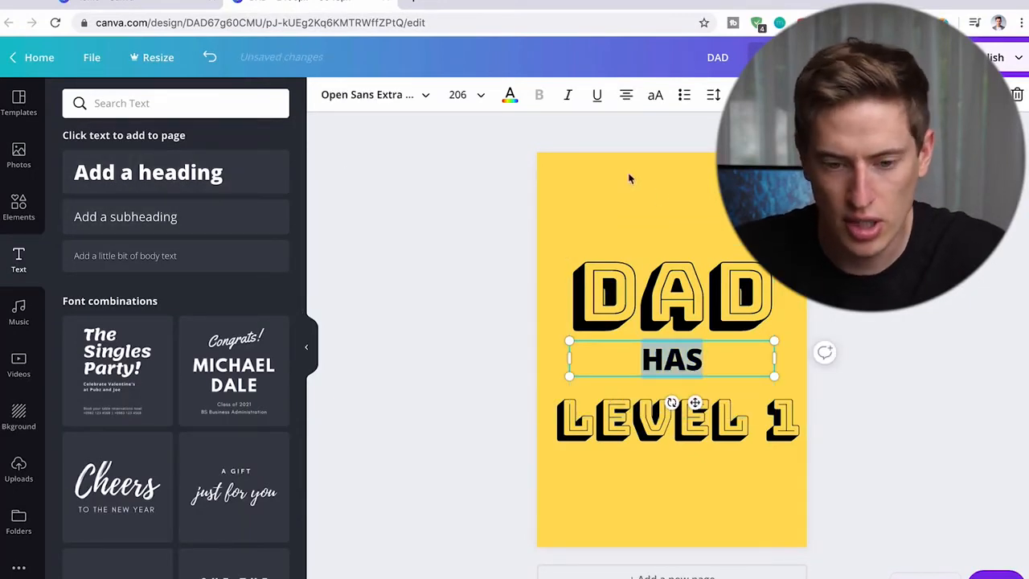
left_click(386, 96)
left_click(101, 254)
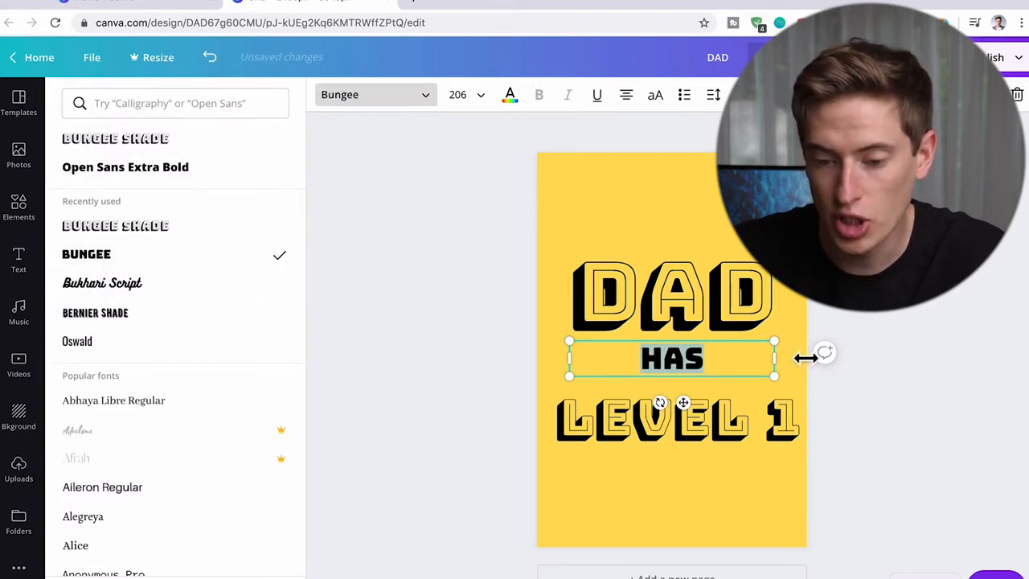
left_click(899, 319)
- Move the HAS text above the DAD heading and change its wording to THIS
left_click_drag(681, 402, 680, 278)
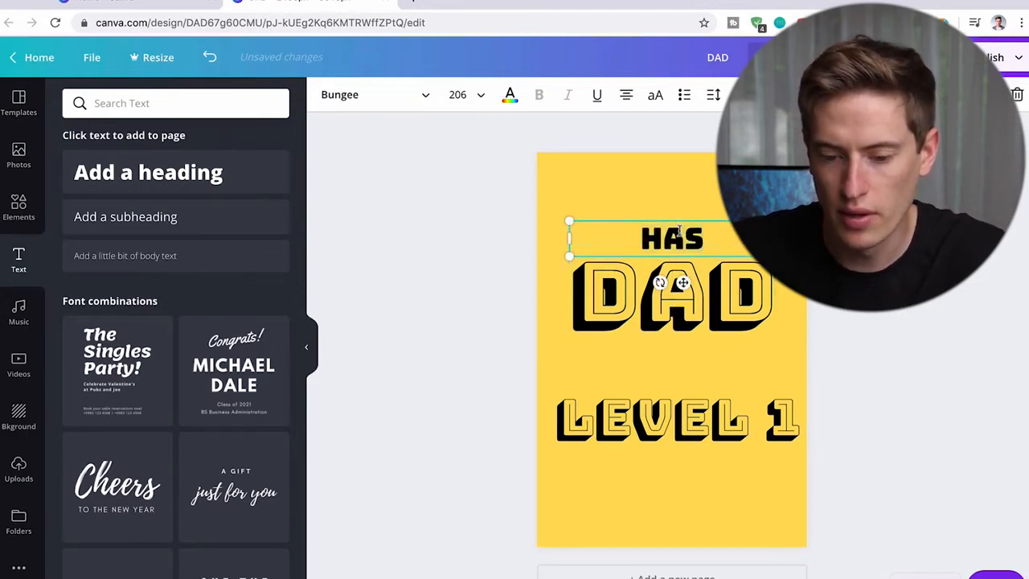
type("THIS")
left_click(709, 177)
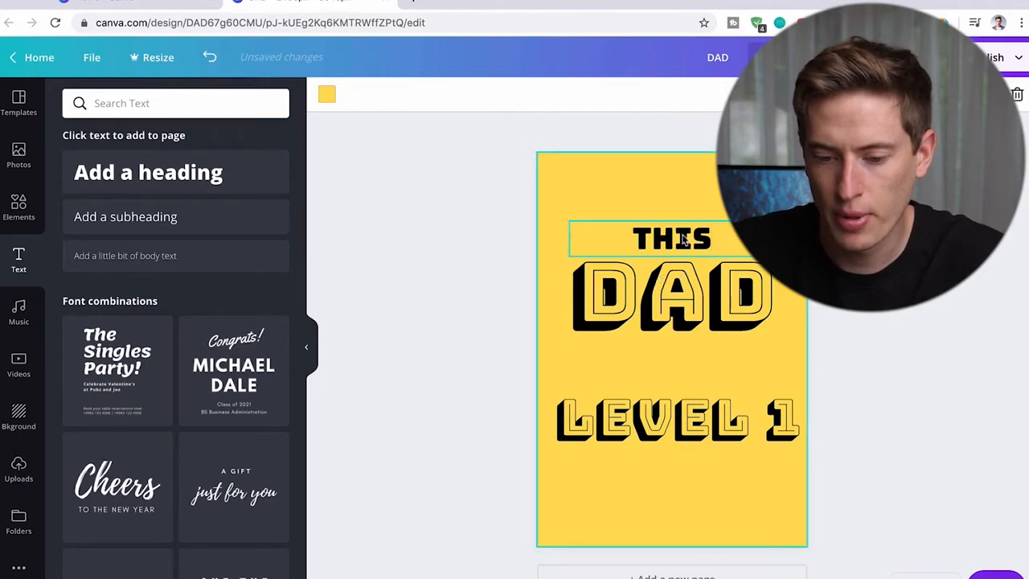
- Place a copy of the THIS text between DAD and LEVEL 1 and change its wording to HAS
left_click(681, 239)
left_click_drag(682, 247, 681, 359)
double_click(681, 358)
type("HAS")
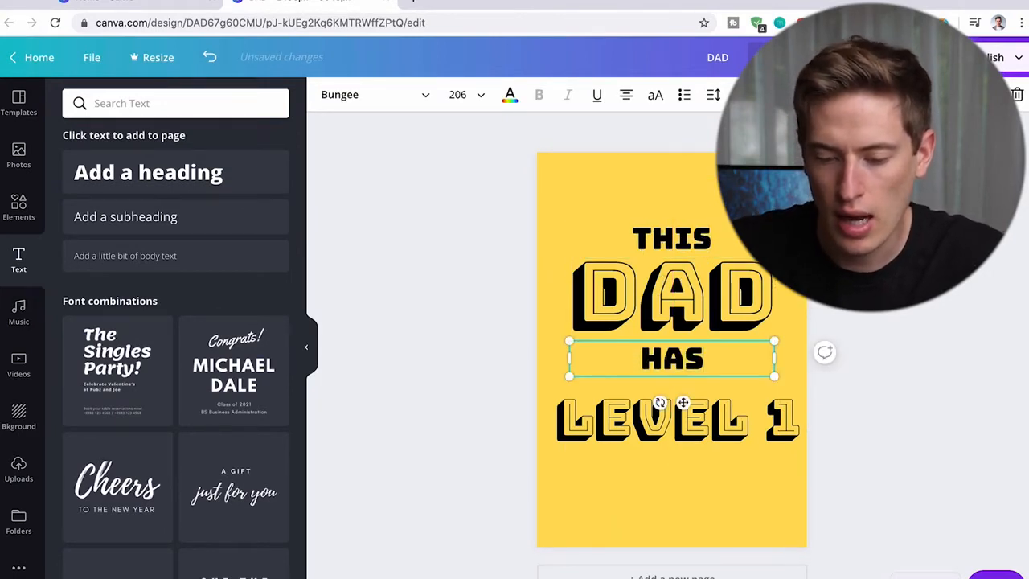
- Reduce the HAS text to size 172 and place a size-206 Bungee copy reading REACHED directly below it
left_click_drag(772, 377, 740, 368)
left_click(780, 367)
left_click(652, 356)
left_click_drag(667, 397, 683, 397)
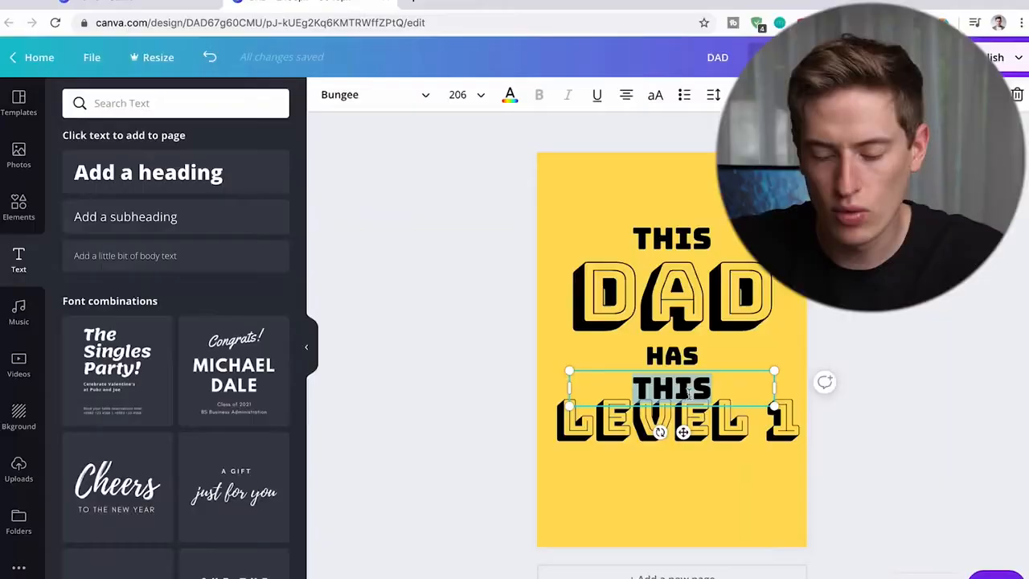
type("REACHED")
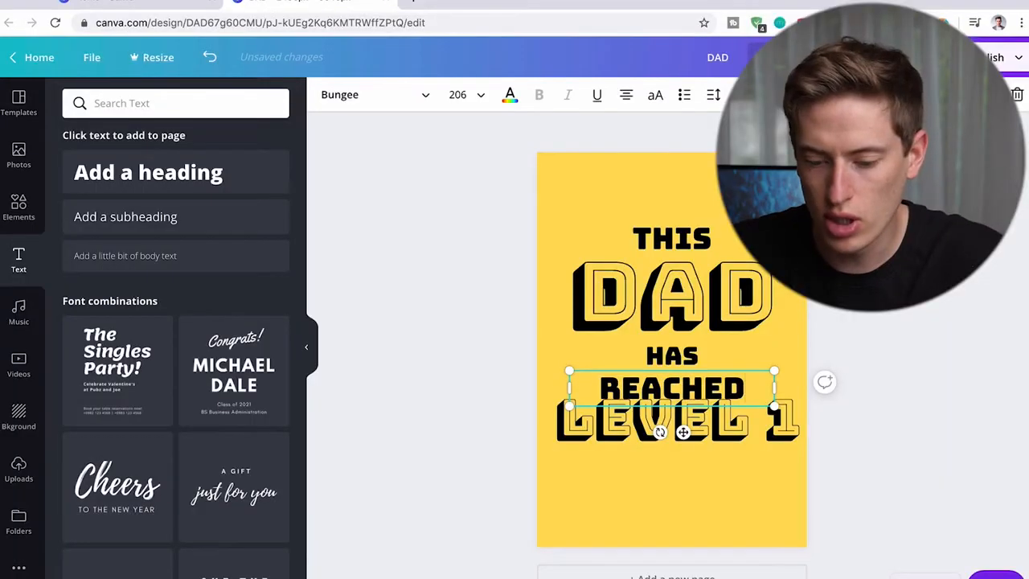
- Move the LEVEL 1 heading slightly down so it sits horizontally centered just below REACHED
left_click(735, 489)
left_click(753, 448)
left_click_drag(753, 449, 749, 454)
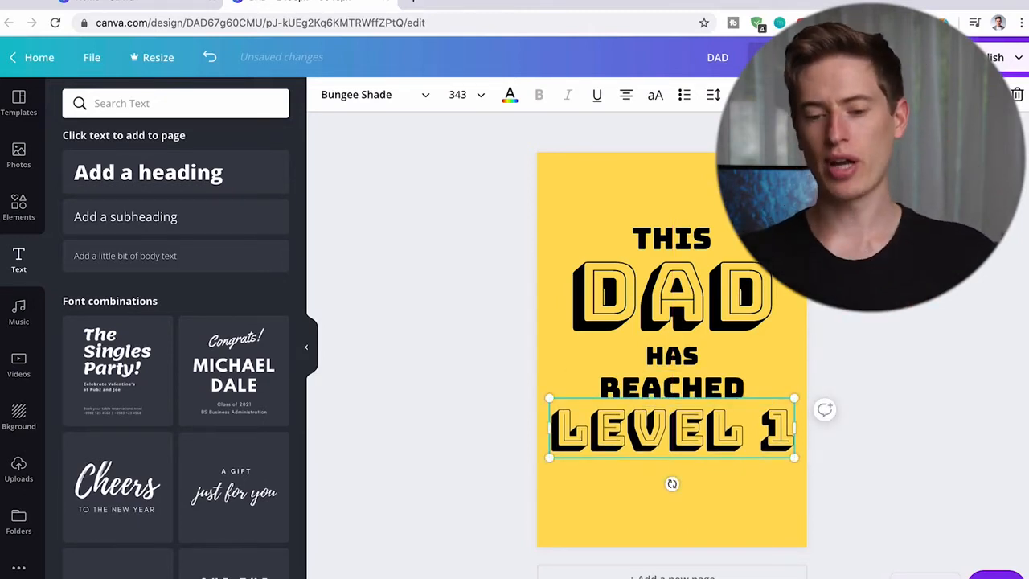
left_click(857, 281)
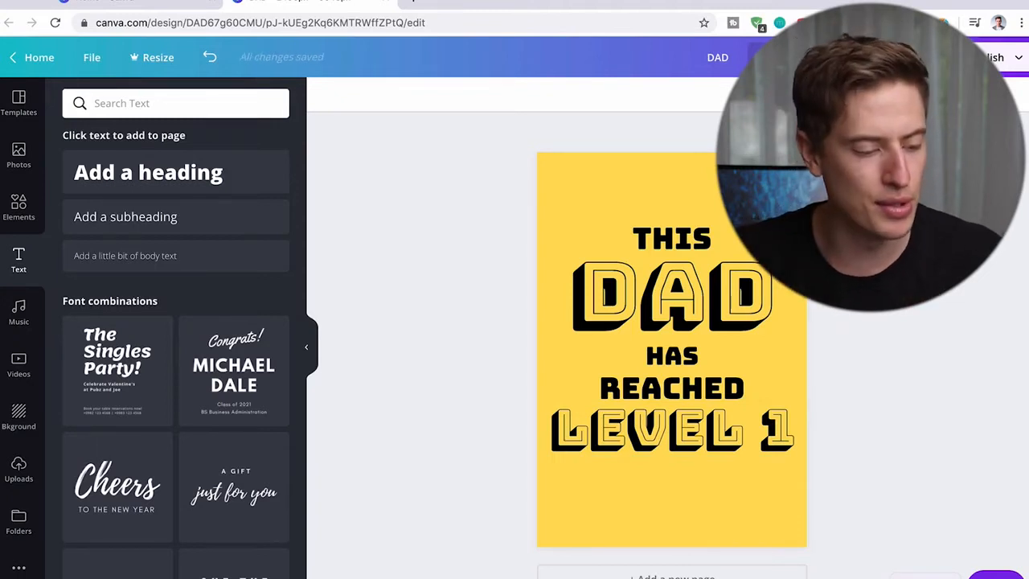
- Recolor the THIS, HAS and REACHED texts white
left_click(674, 240)
left_click(510, 97)
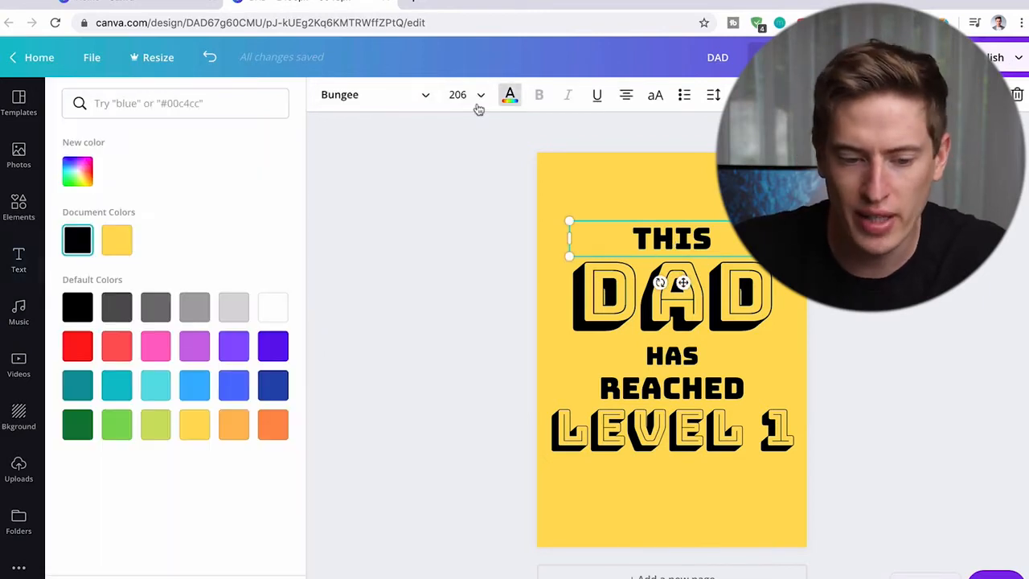
left_click(273, 312)
left_click(672, 358)
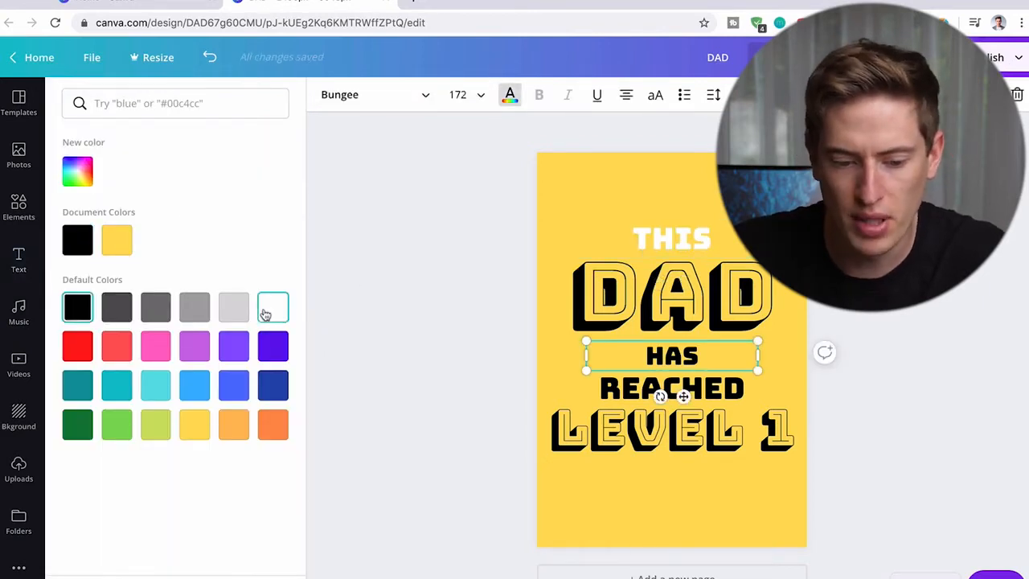
left_click(271, 312)
left_click(669, 392)
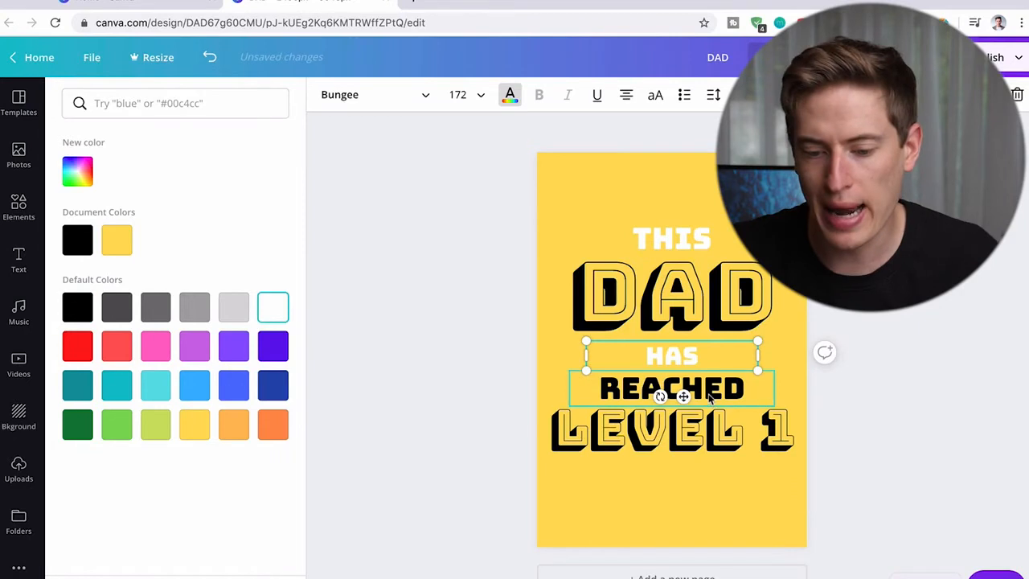
left_click(283, 310)
- Recolor the DAD and LEVEL 1 headings in the default dark blue
left_click(592, 305)
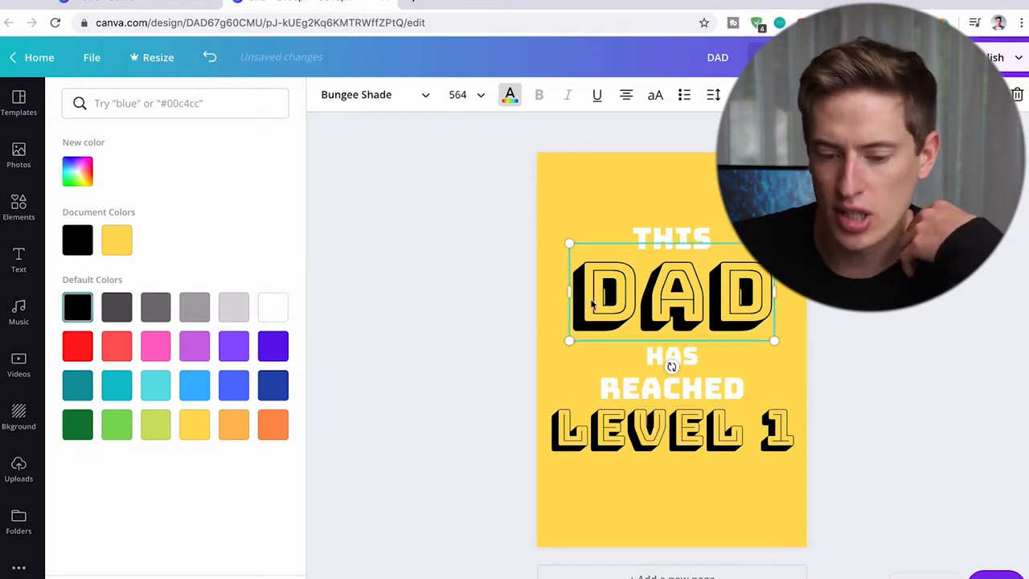
left_click(276, 352)
left_click(273, 385)
left_click(632, 426)
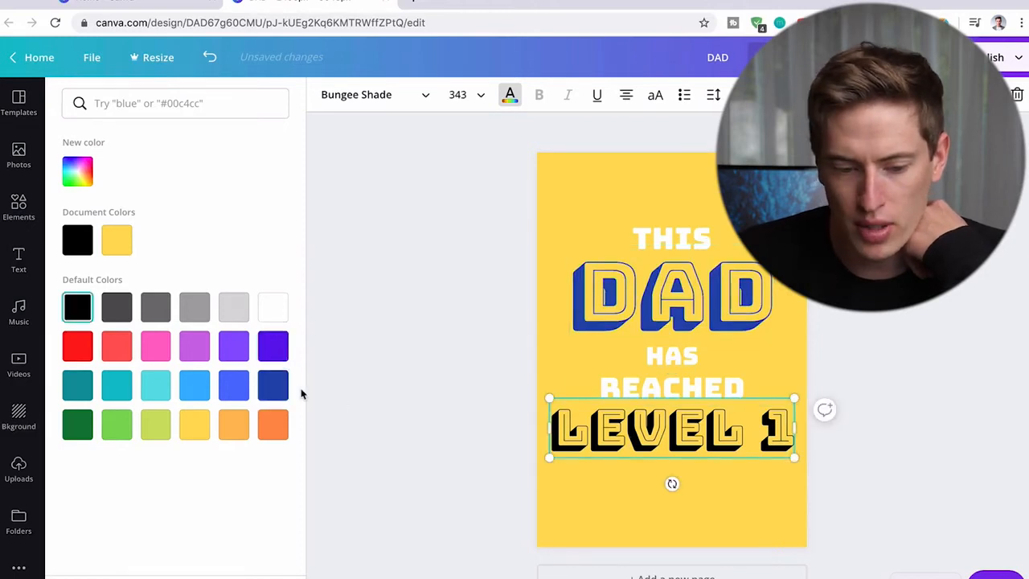
left_click(273, 386)
left_click(605, 491)
- Shift HAS, REACHED and LEVEL 1 slightly upward to tighten the line spacing below DAD
left_click_drag(682, 362, 682, 355)
left_click_drag(682, 379, 690, 435)
left_click(793, 501)
left_click(715, 418)
left_click(722, 513)
left_click(693, 446)
left_click(693, 481)
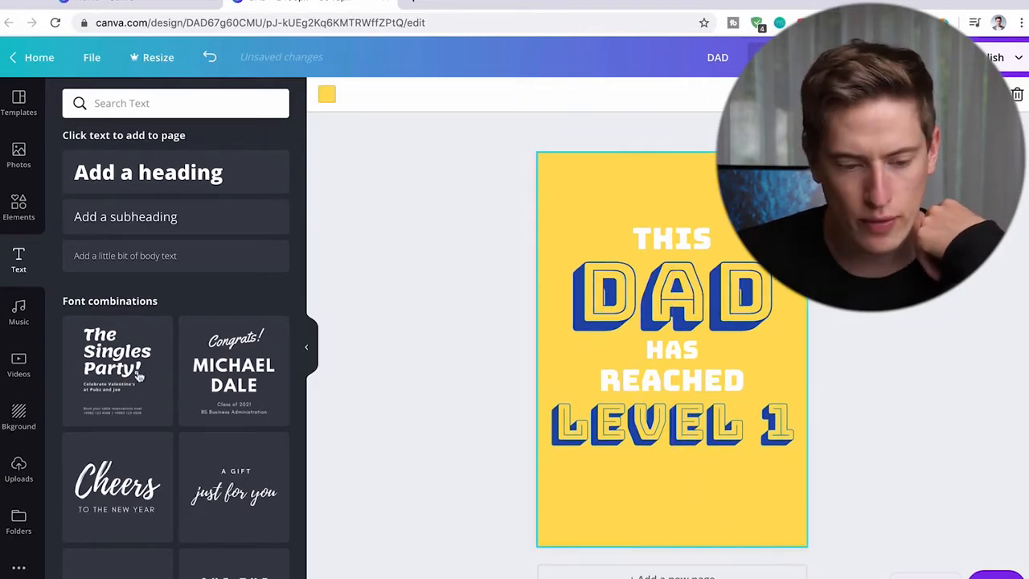
- Add the recently used black game controller graphic and place it at a reduced size below LEVEL 1
left_click(19, 464)
left_click(19, 416)
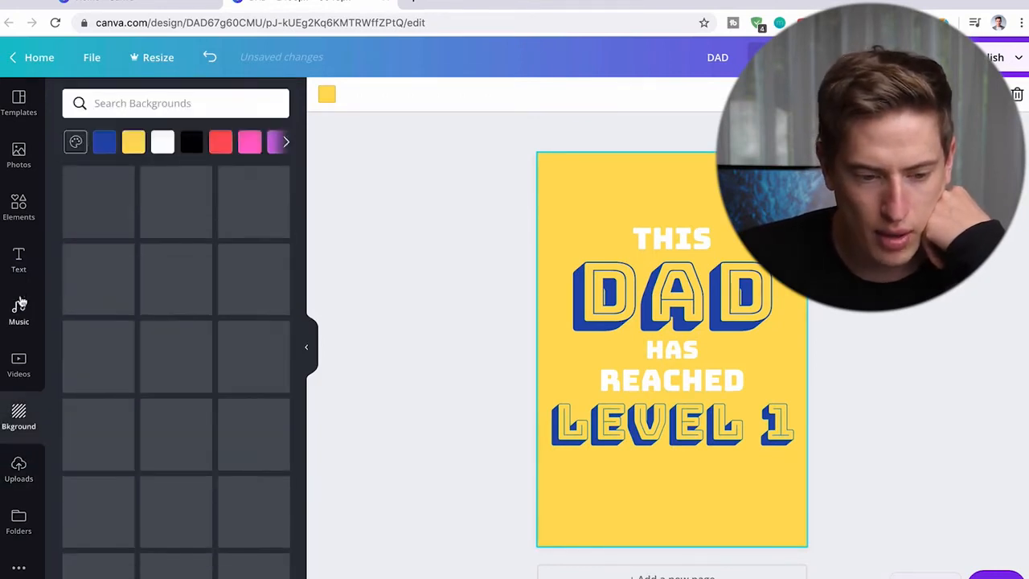
left_click(19, 207)
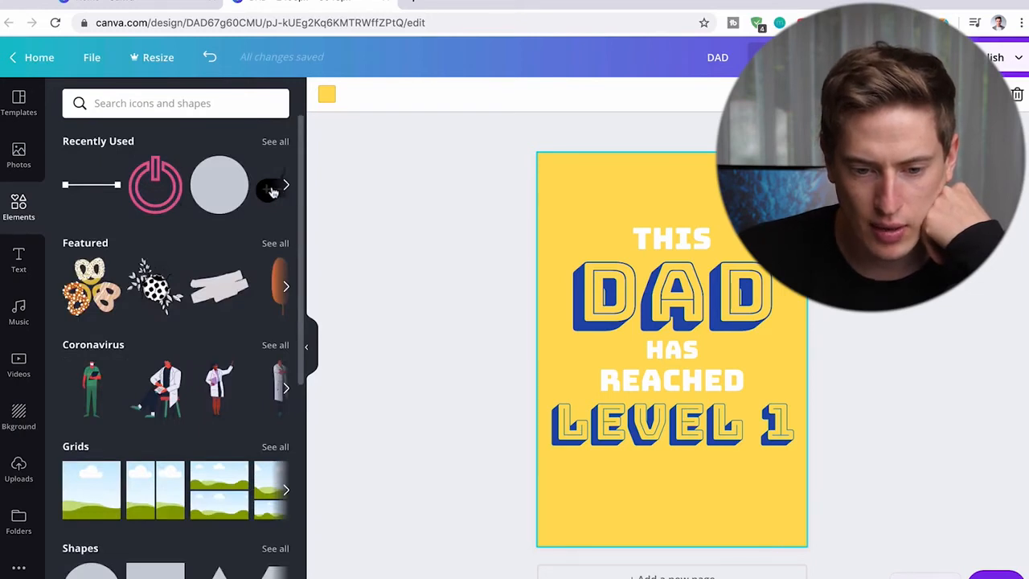
left_click(272, 190)
left_click_drag(159, 193, 619, 406)
left_click_drag(796, 403, 693, 479)
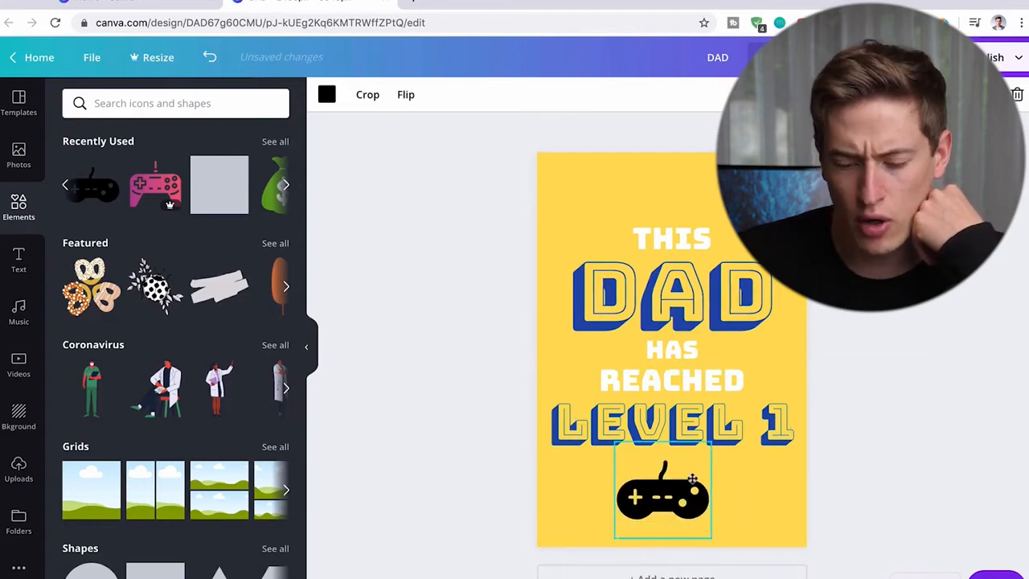
- Search the elements for CONTROLLER and look through the available graphics for an alternative game controller
left_click(184, 113)
type("CONTROLLER")
key("Return")
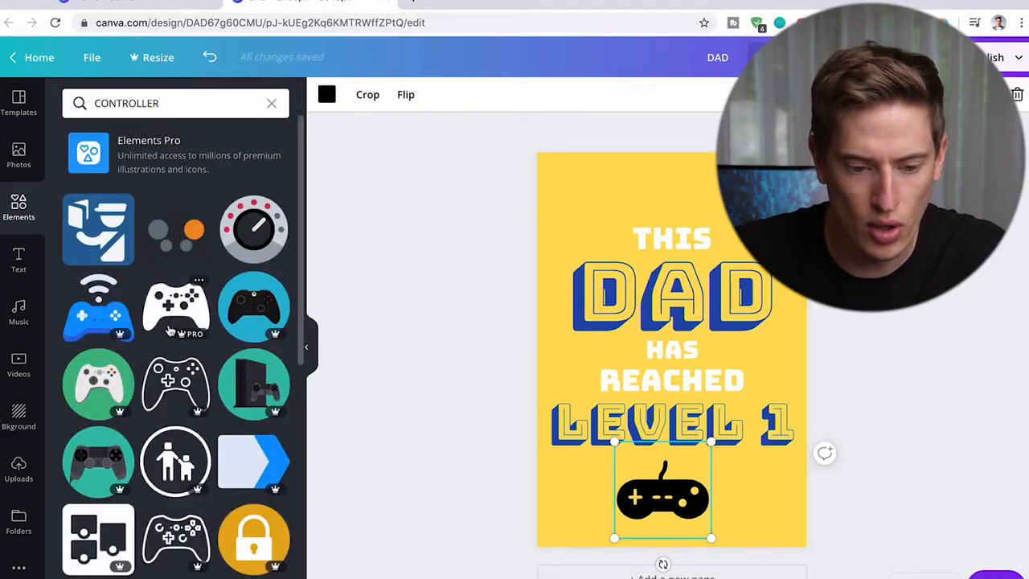
scroll(175, 399, "down", 5)
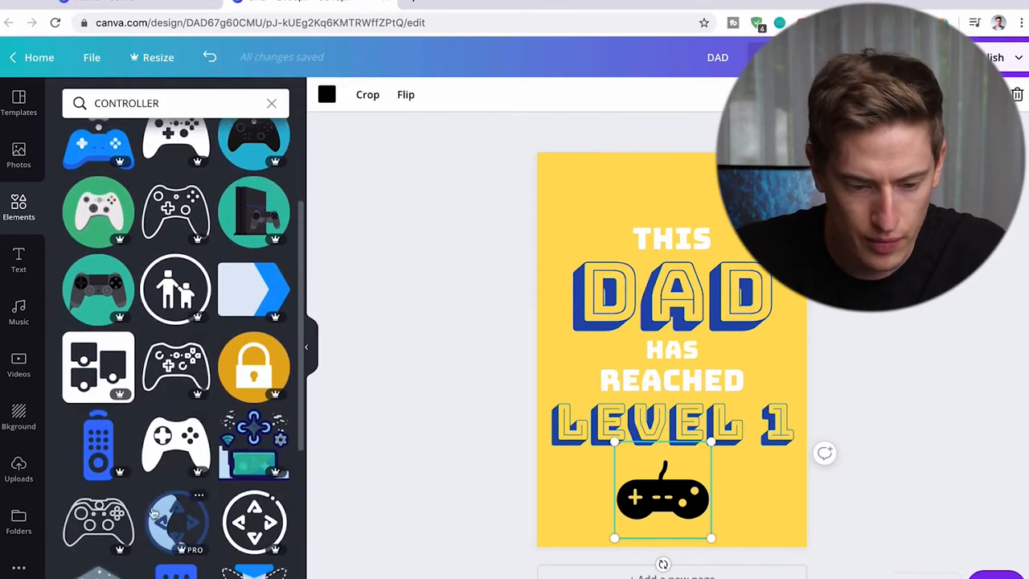
scroll(179, 457, "down", 4)
scroll(183, 338, "up", 7)
- Search the elements for game and browse the graphics for a free black gamepad
left_click(188, 105)
key("ctrl+a")
type("game")
key("Return")
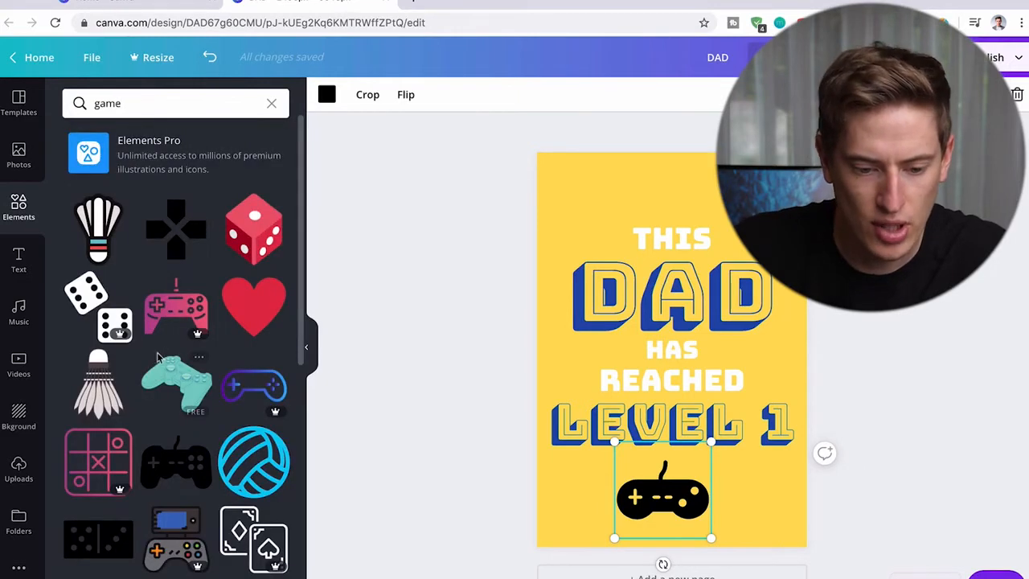
scroll(174, 320, "down", 3)
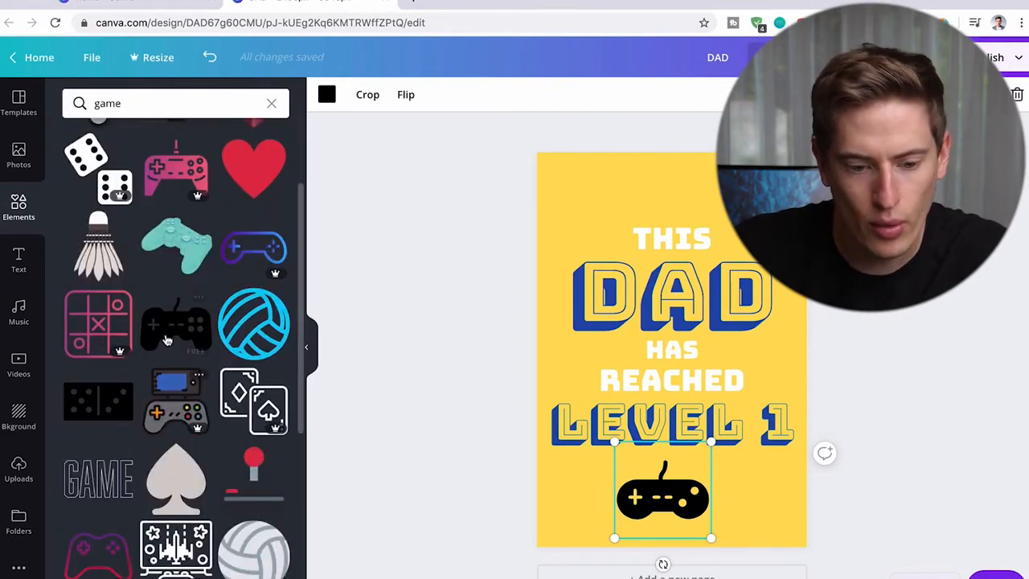
left_click(176, 327)
left_click(721, 341)
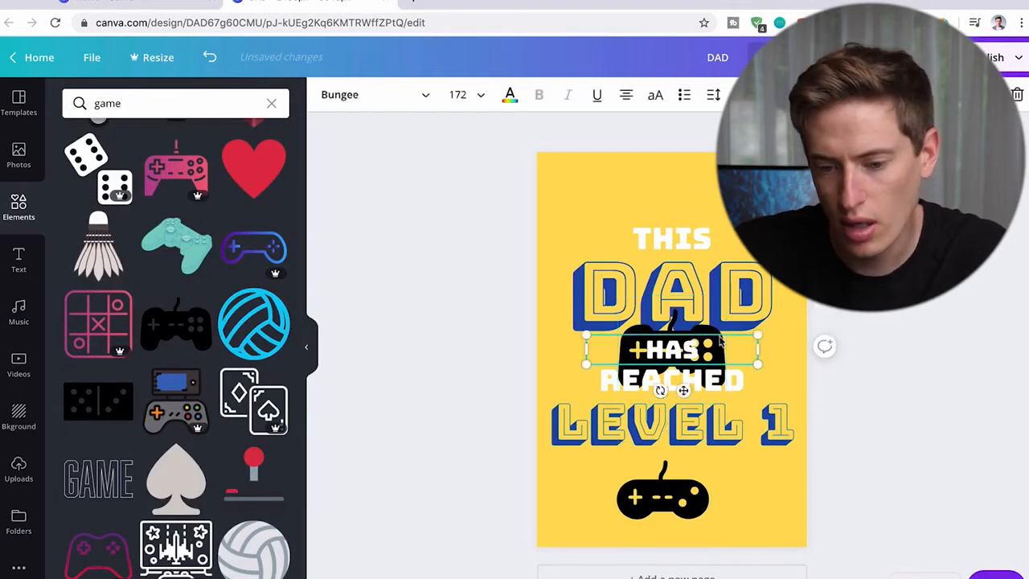
key("ctrl+z")
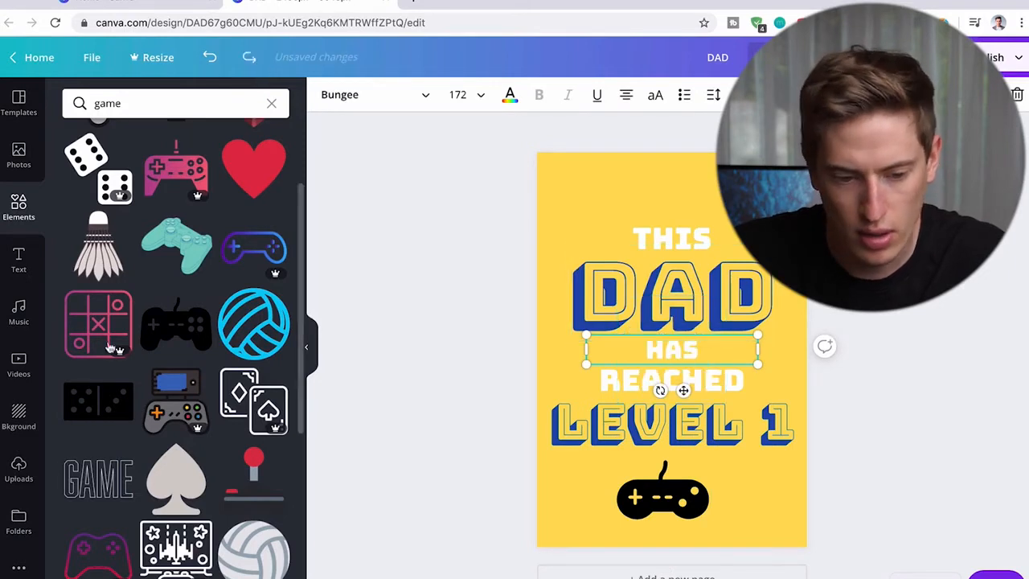
- Replace the controller below LEVEL 1 with the free black two-grip gamepad graphic, scaled down and horizontally centered on the page
left_click_drag(176, 324, 589, 505)
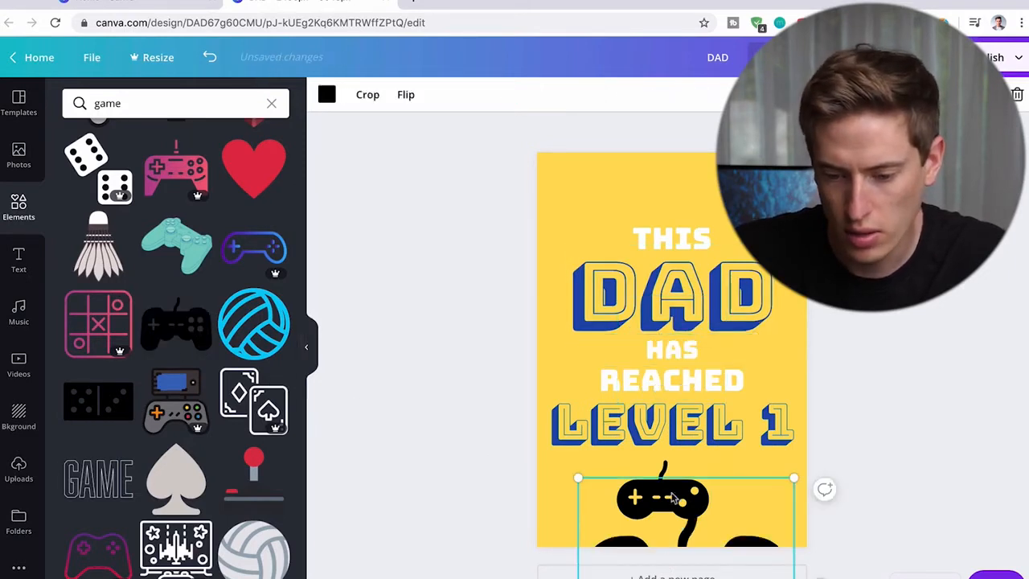
left_click_drag(674, 498, 807, 169)
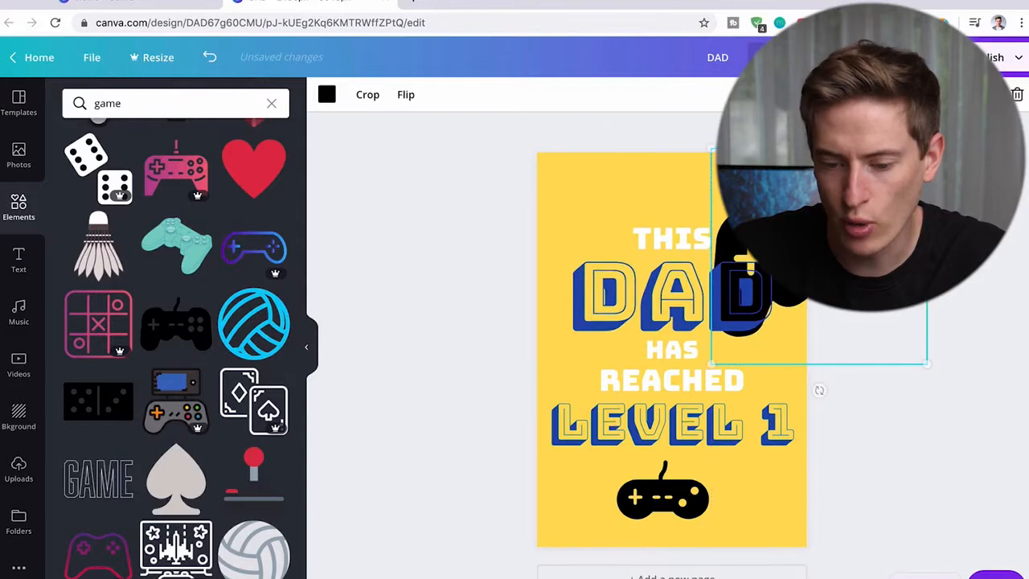
left_click(656, 495)
key("Delete")
left_click_drag(765, 281, 616, 517)
left_click_drag(773, 416, 698, 460)
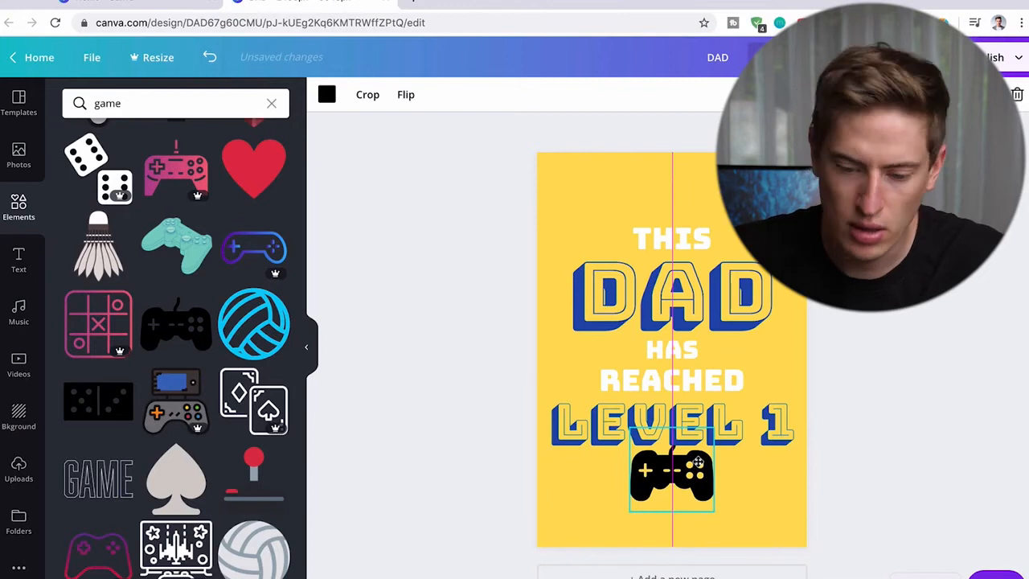
left_click_drag(698, 462, 700, 467)
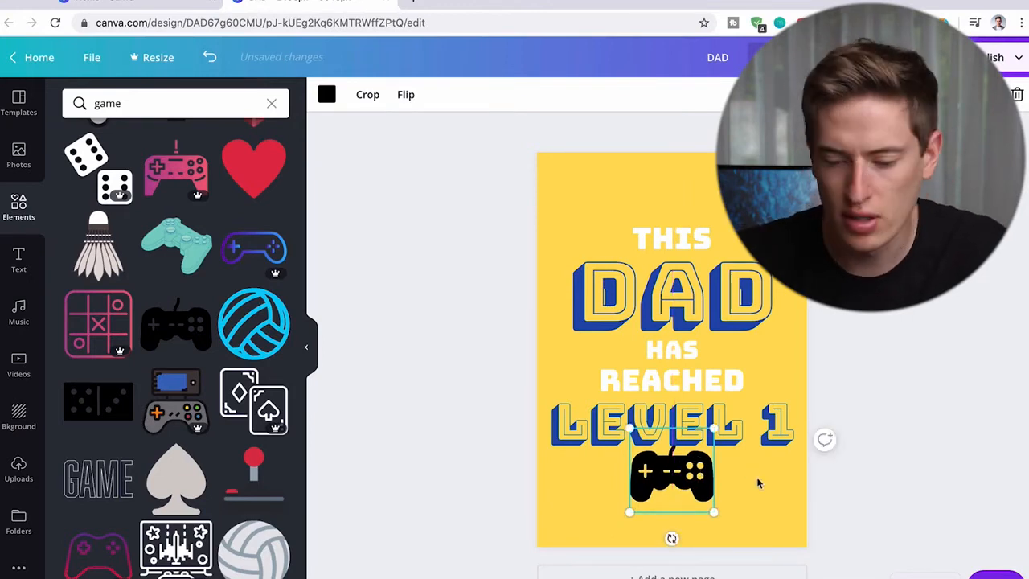
- Recolor the gamepad graphic with the document's dark blue and move the DAD heading slightly up toward THIS
left_click(326, 95)
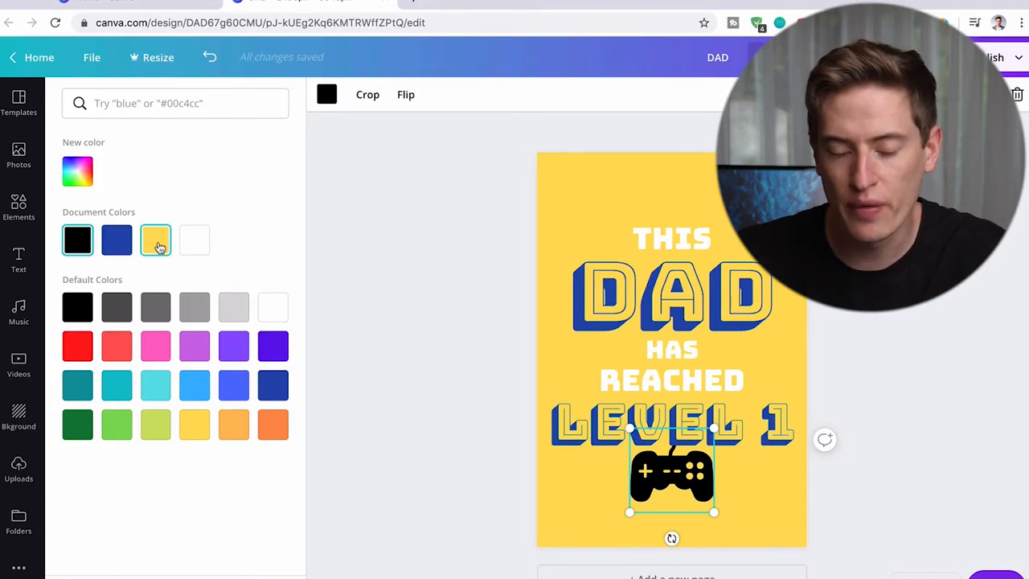
left_click(117, 241)
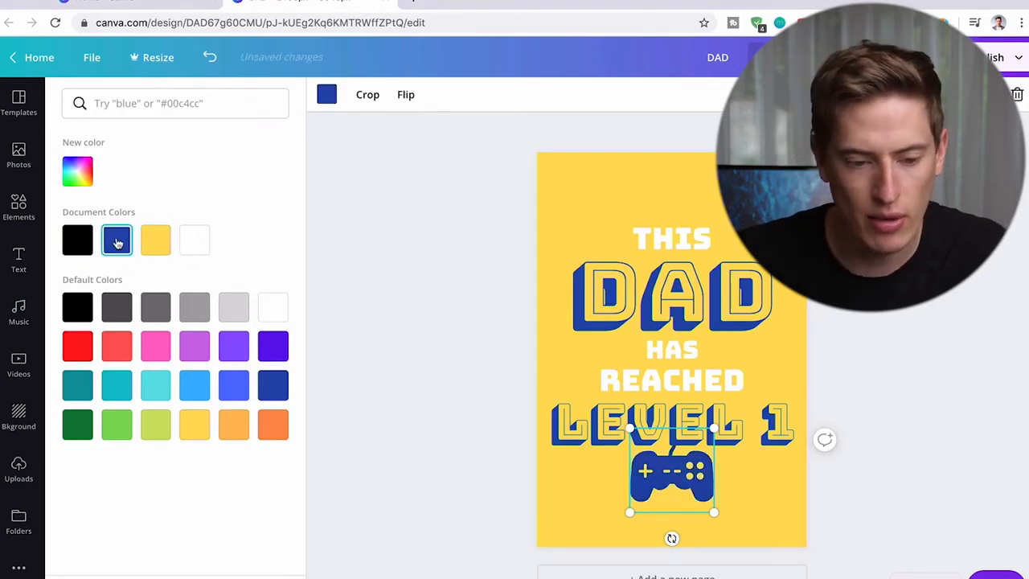
left_click(354, 246)
left_click(436, 479)
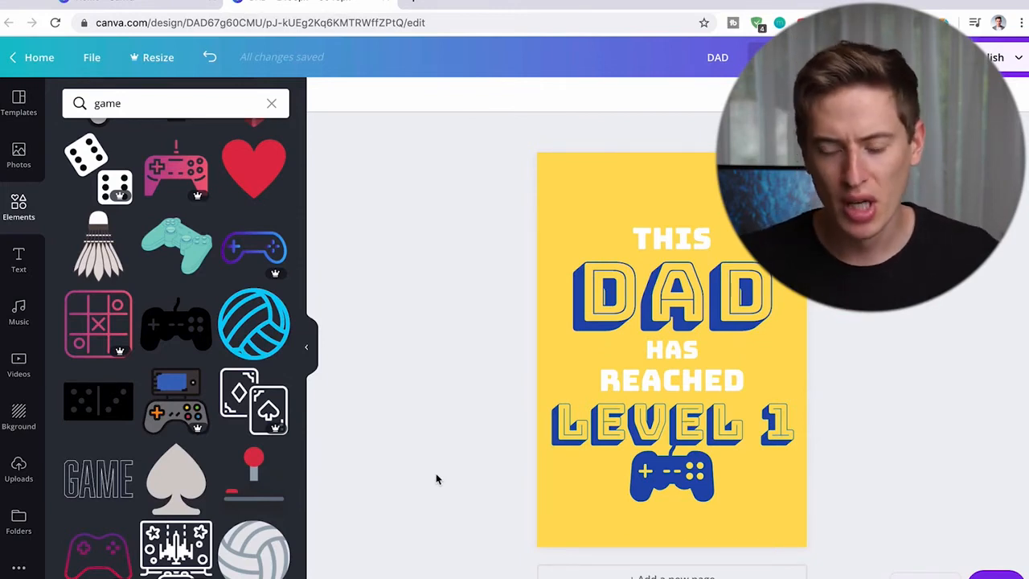
left_click(661, 297)
left_click_drag(661, 297, 662, 296)
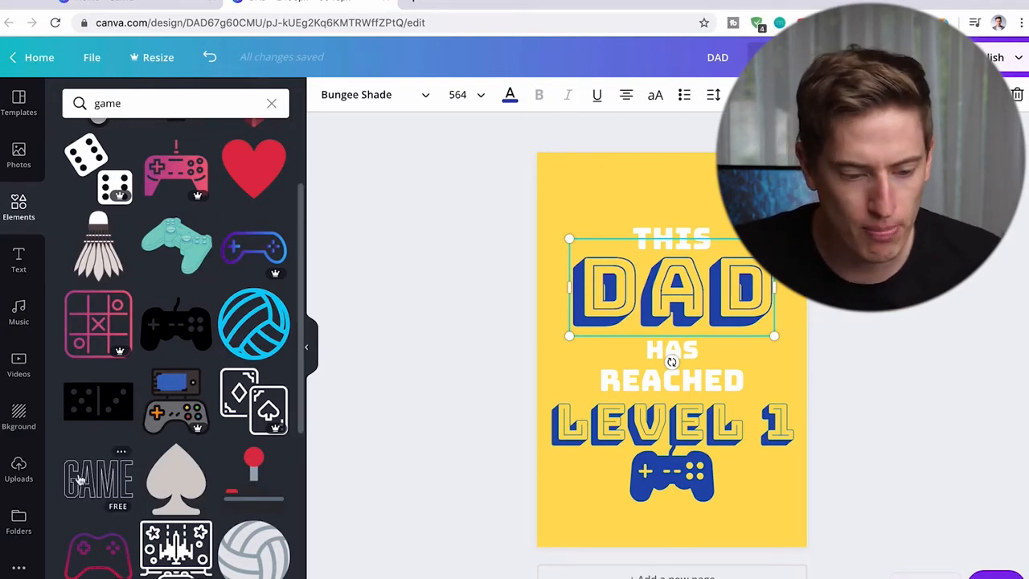
- Add a small circle to the left of DAD and fill it with the default medium blue
left_click(18, 205)
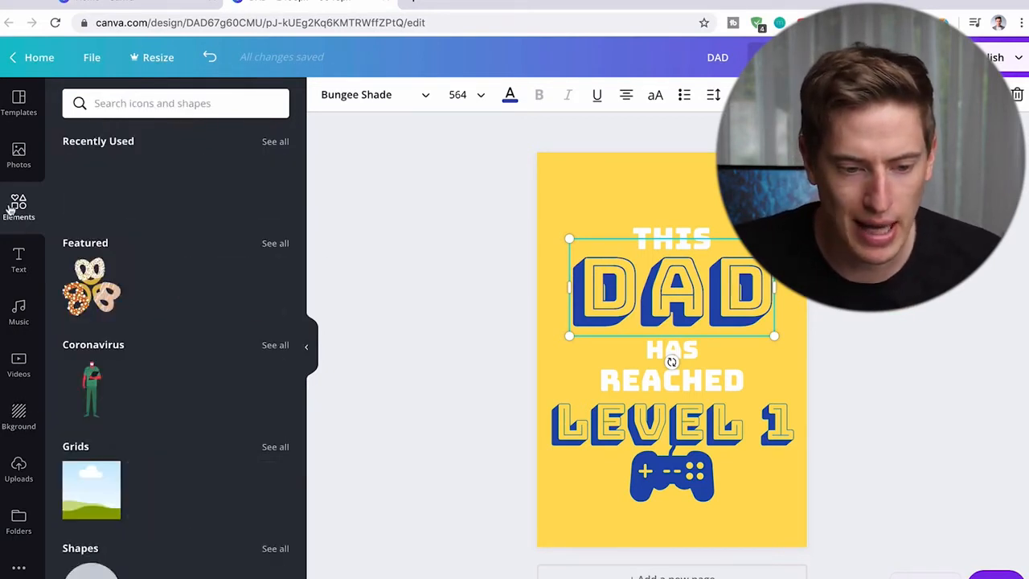
left_click(91, 187)
left_click_drag(718, 313, 565, 322)
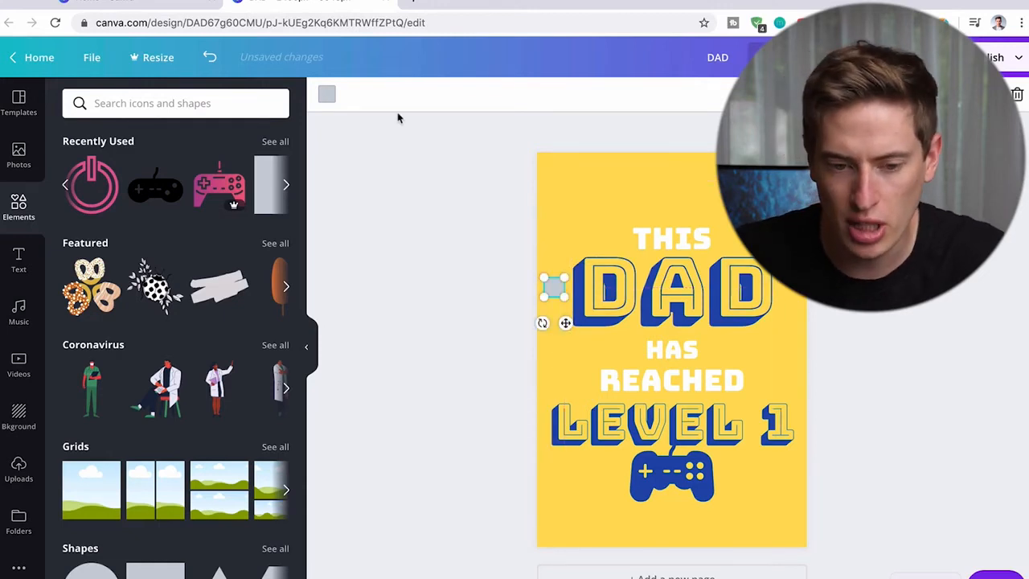
left_click(328, 97)
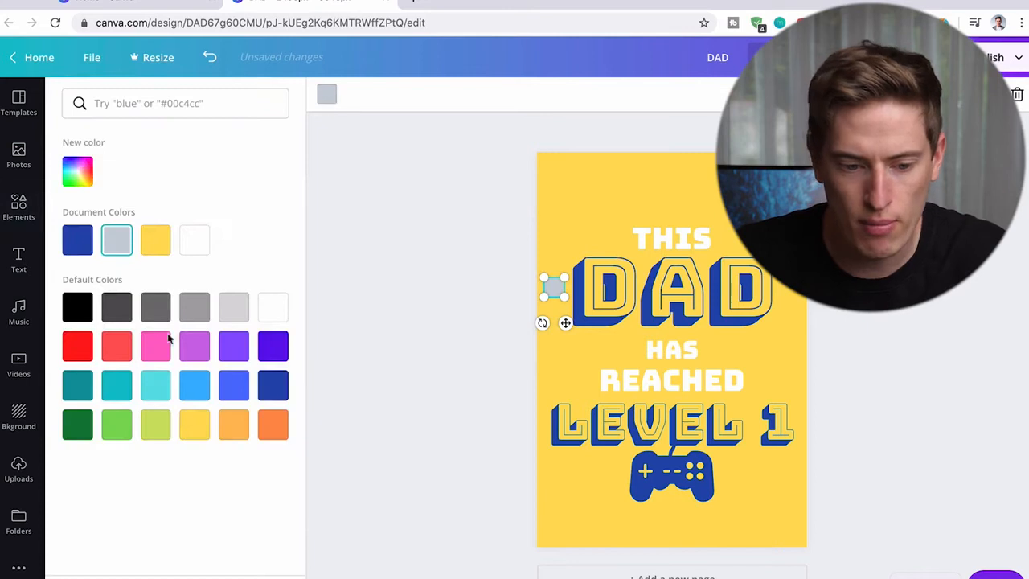
left_click(234, 385)
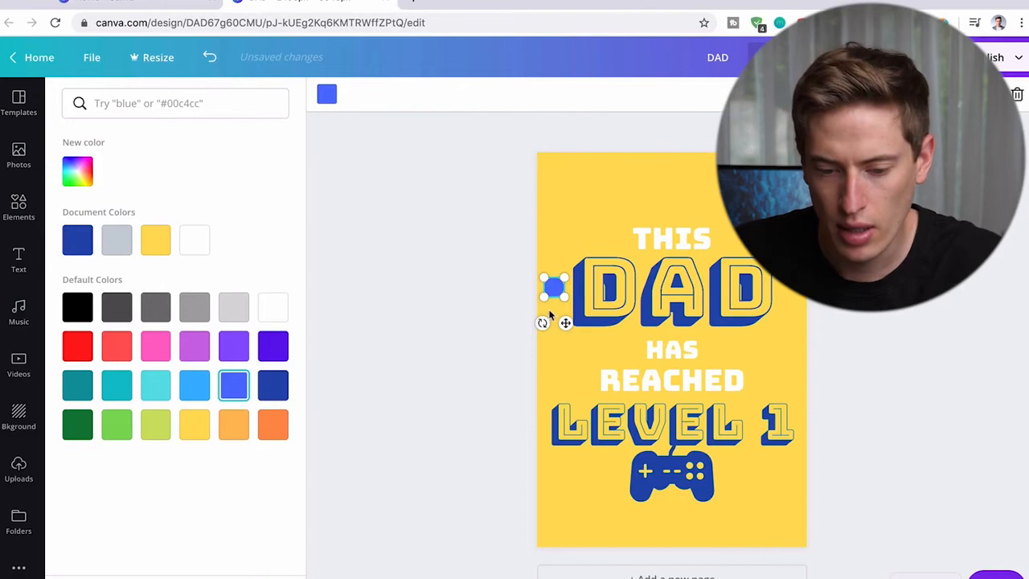
- Stack a second blue circle below the first and place a copy of the pair to the right of DAD
left_click_drag(568, 324, 553, 279)
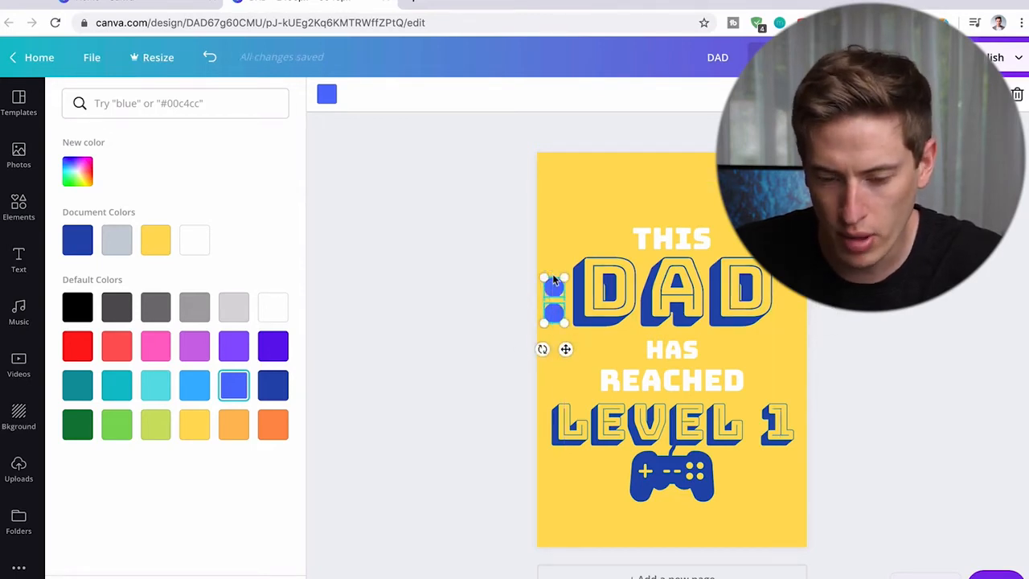
key("super+v")
left_click_drag(568, 354, 802, 359)
left_click(848, 367)
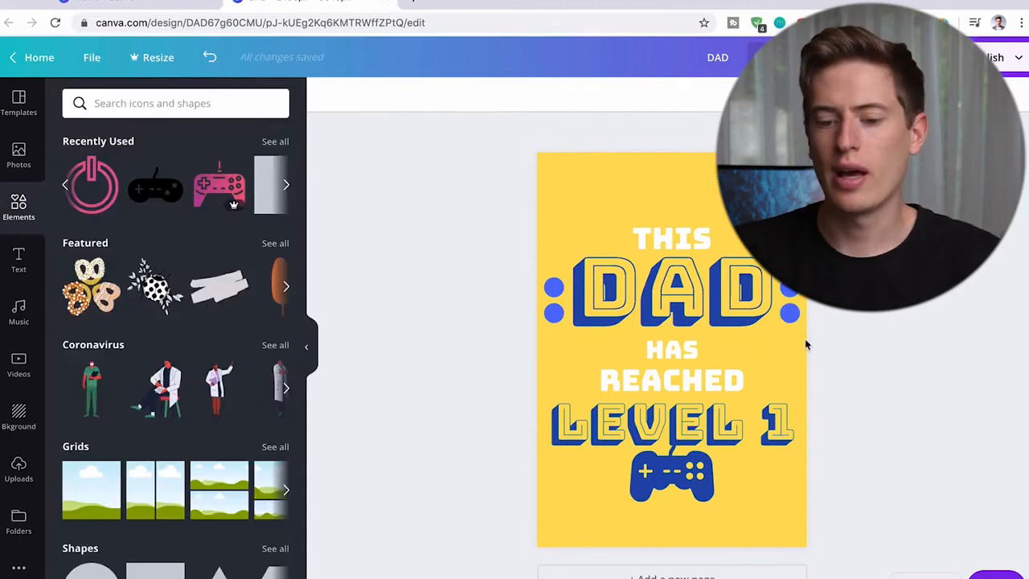
- Move the blue circle pairs on both sides of DAD slightly up so they sit level with each other
left_click(792, 312)
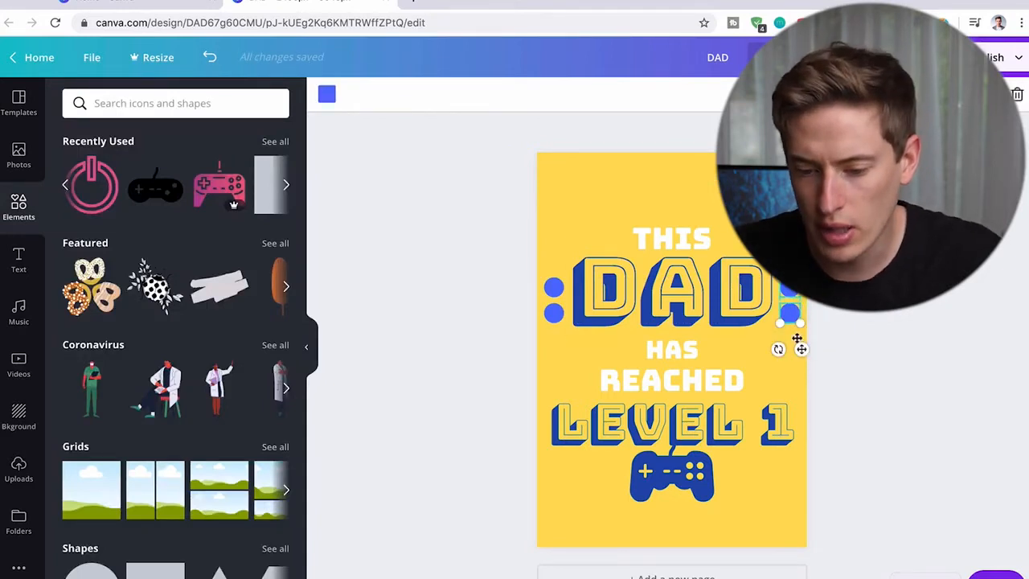
left_click_drag(802, 351, 803, 339)
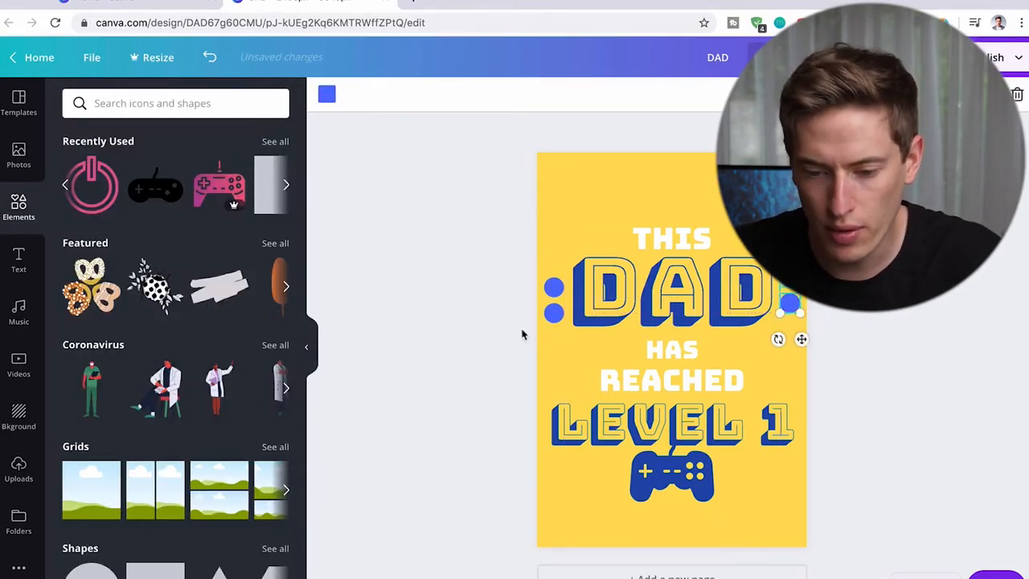
left_click_drag(517, 344, 553, 276)
left_click_drag(565, 349, 564, 340)
left_click(442, 344)
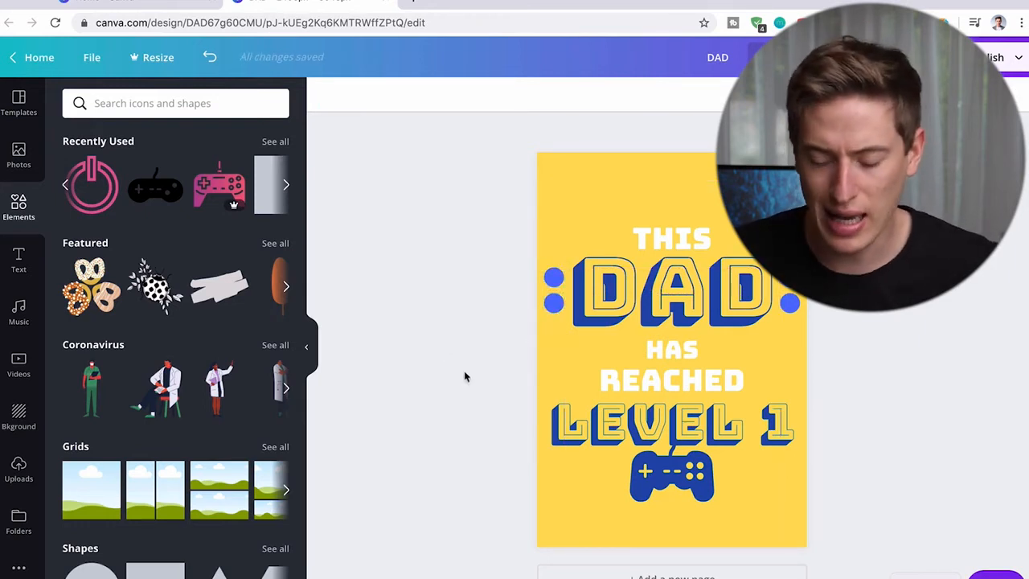
- Tighten the layout by moving HAS, REACHED, LEVEL 1 and the gamepad graphic slightly up
left_click_drag(683, 350, 684, 345)
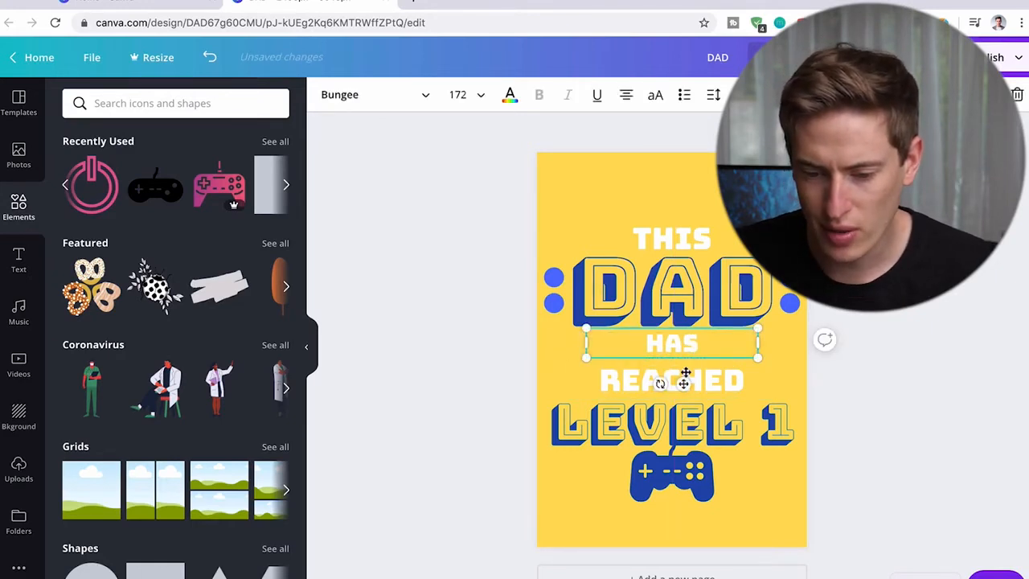
left_click(890, 359)
left_click_drag(721, 384, 721, 379)
left_click_drag(728, 424, 727, 417)
left_click(891, 480)
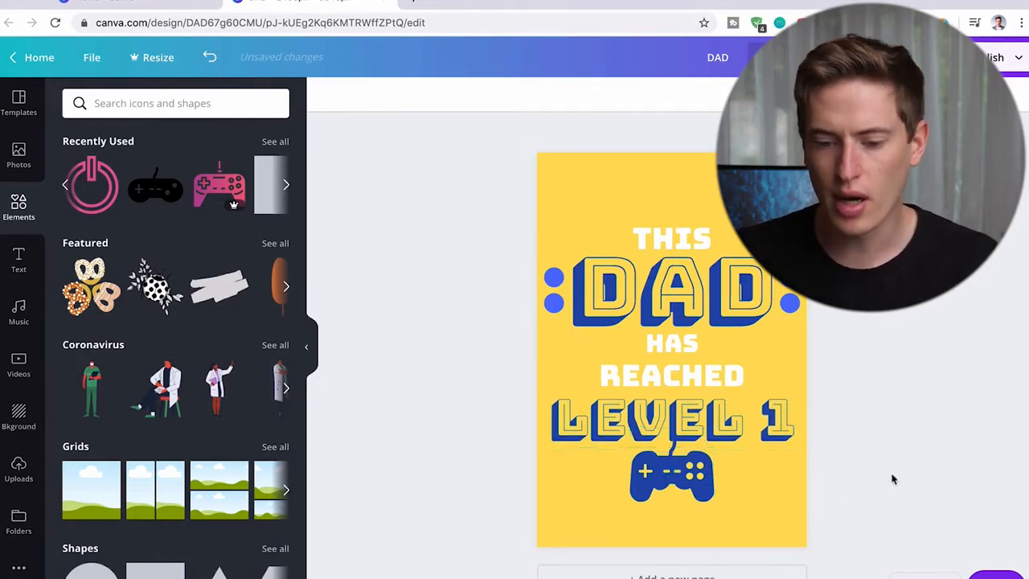
left_click_drag(701, 482, 701, 474)
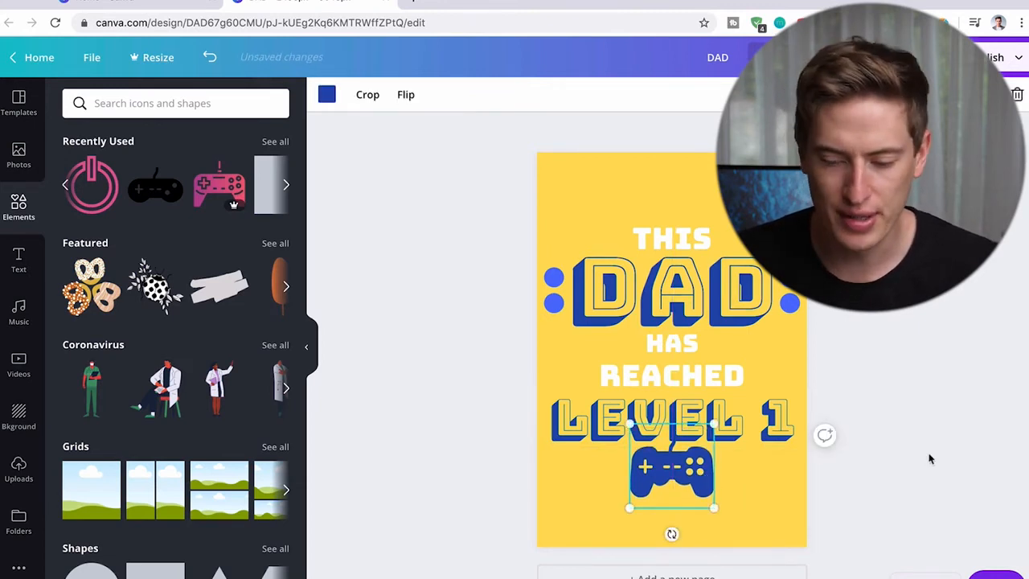
left_click(931, 459)
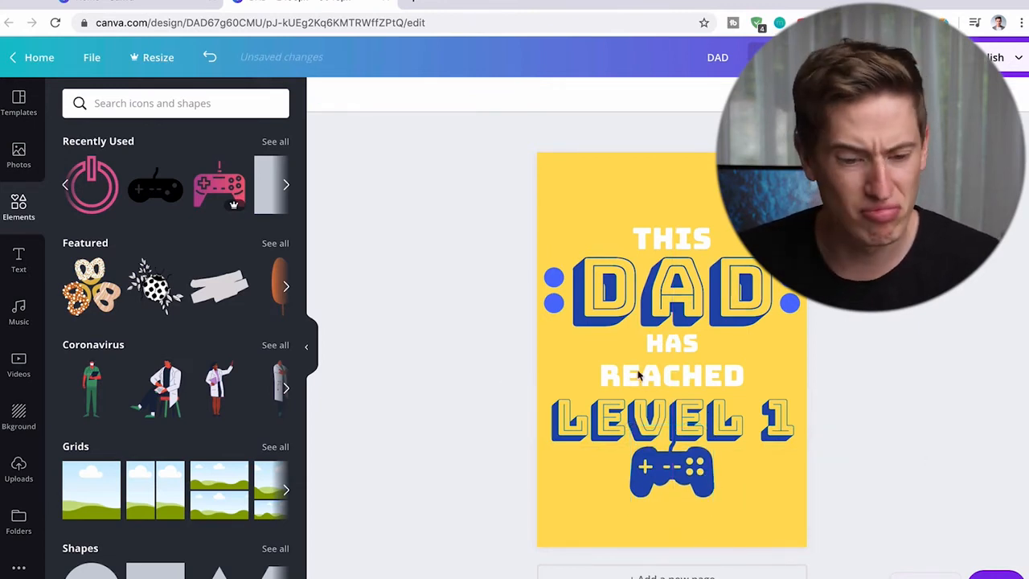
- Search the elements for "line" and add the line with square ends above THIS
left_click(285, 185)
left_click(285, 186)
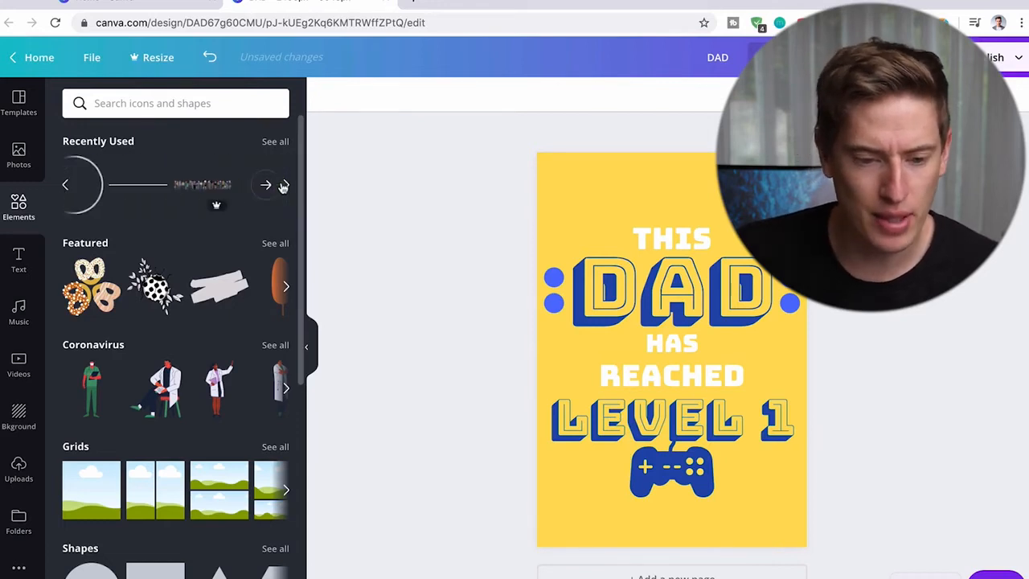
left_click(202, 103)
type("line")
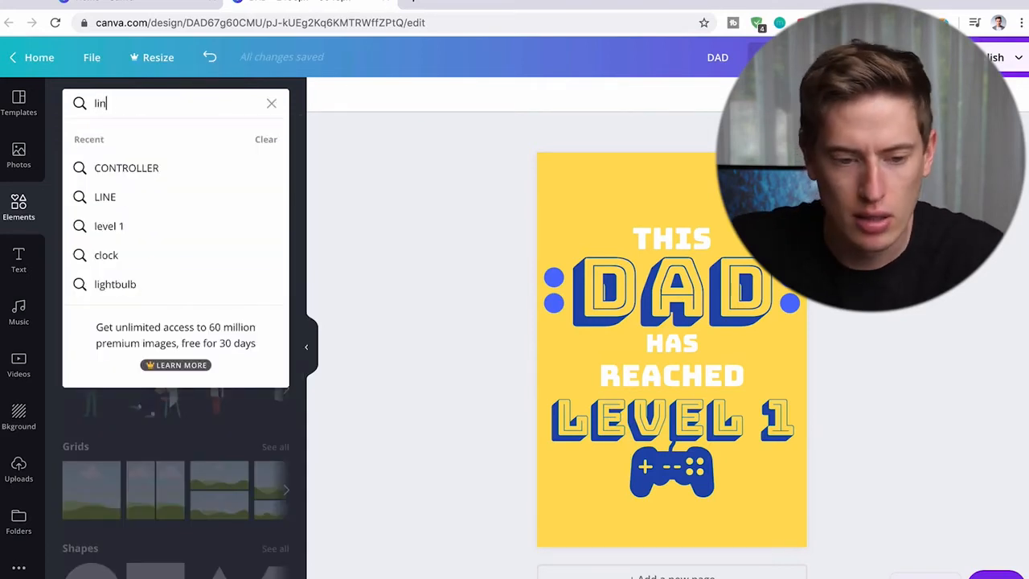
key("Return")
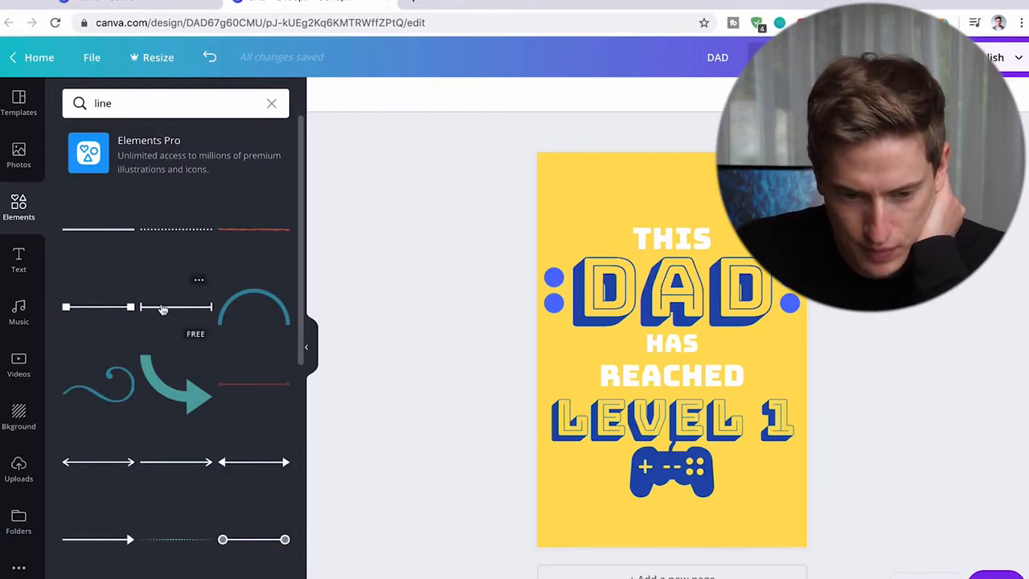
left_click_drag(127, 307, 625, 199)
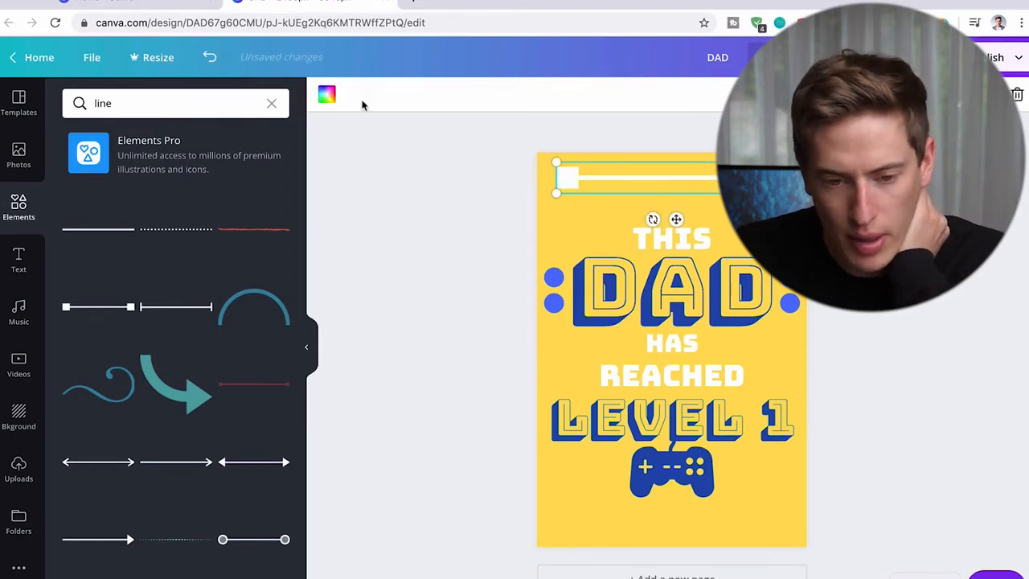
- Recolor the line with the document's dark blue and place a shortened copy on each side of HAS
left_click(326, 94)
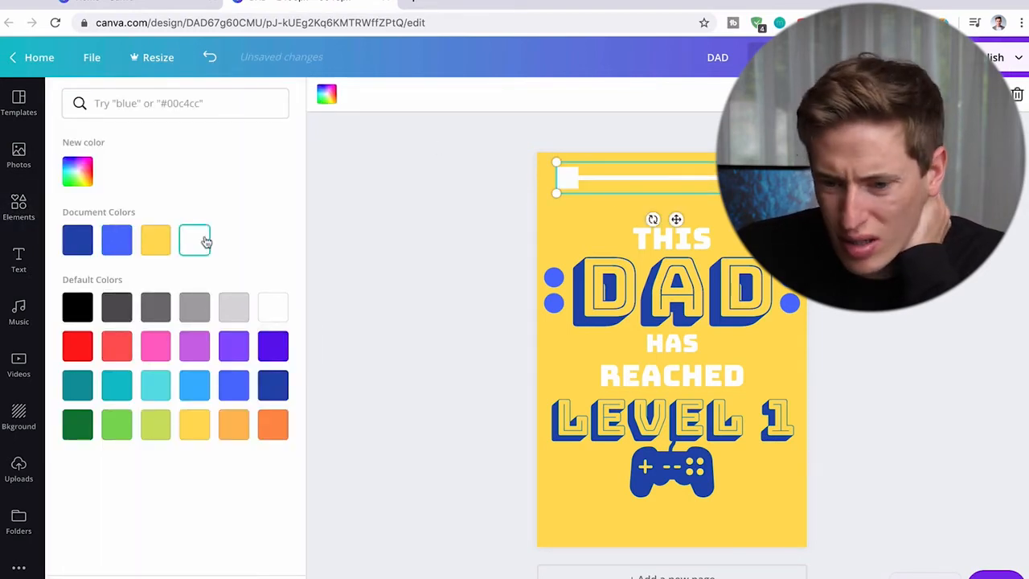
left_click(87, 241)
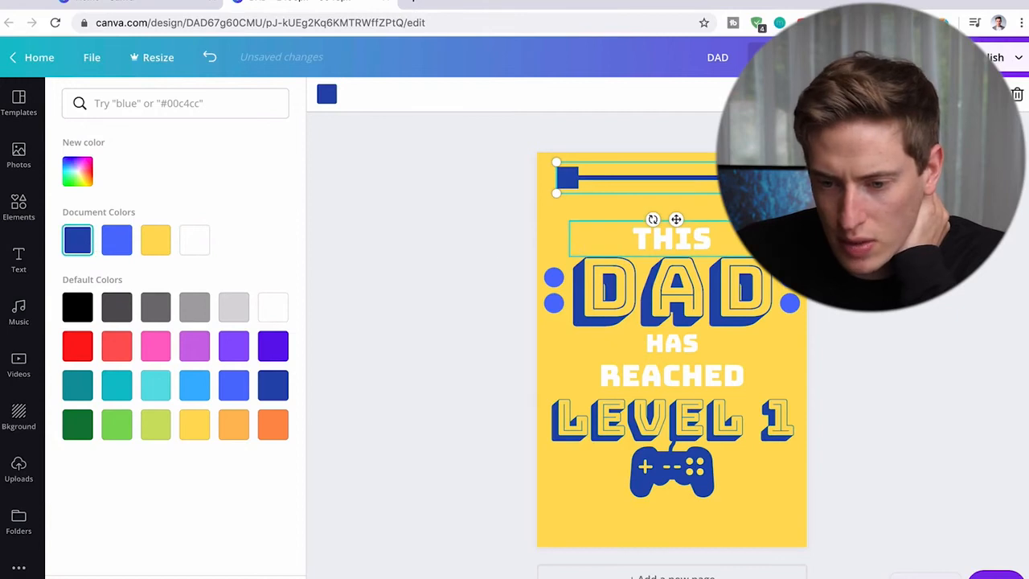
left_click_drag(772, 194, 747, 379)
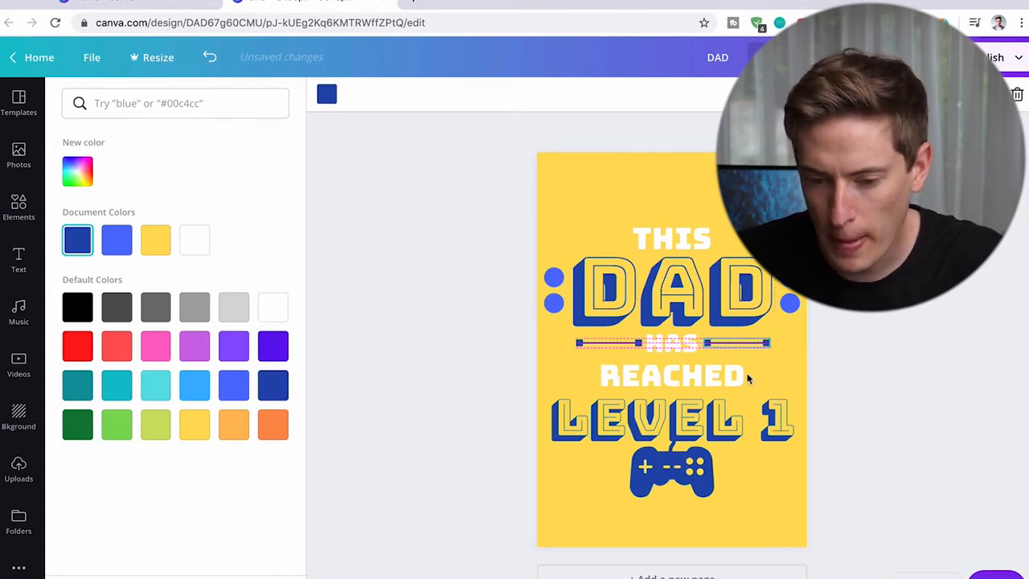
left_click(957, 351)
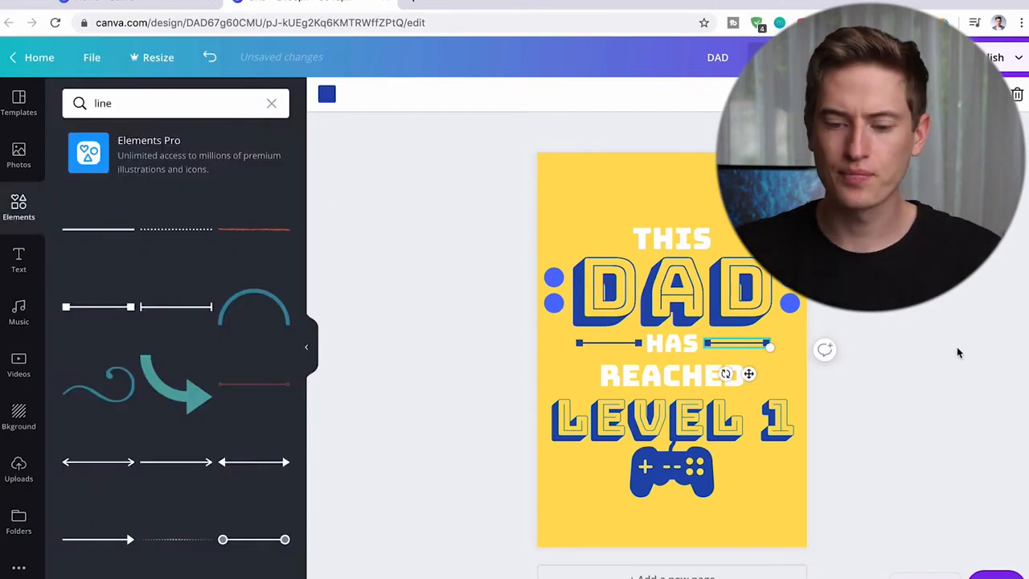
left_click(1007, 368)
- Move REACHED, LEVEL 1 and the gamepad graphic slightly further up to close the gaps below HAS
left_click_drag(738, 386, 741, 407)
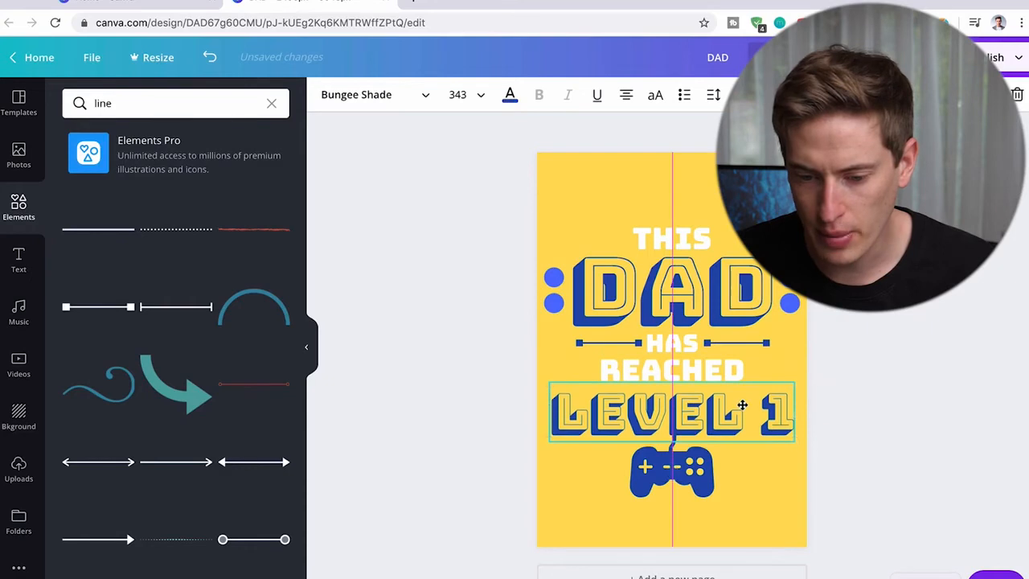
left_click(693, 467)
left_click_drag(693, 466, 693, 469)
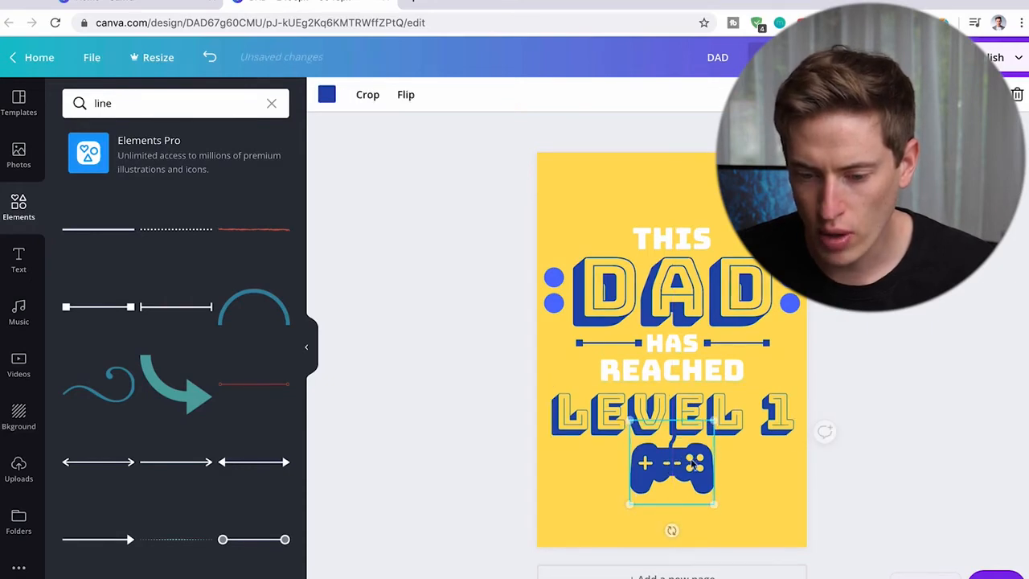
left_click(990, 376)
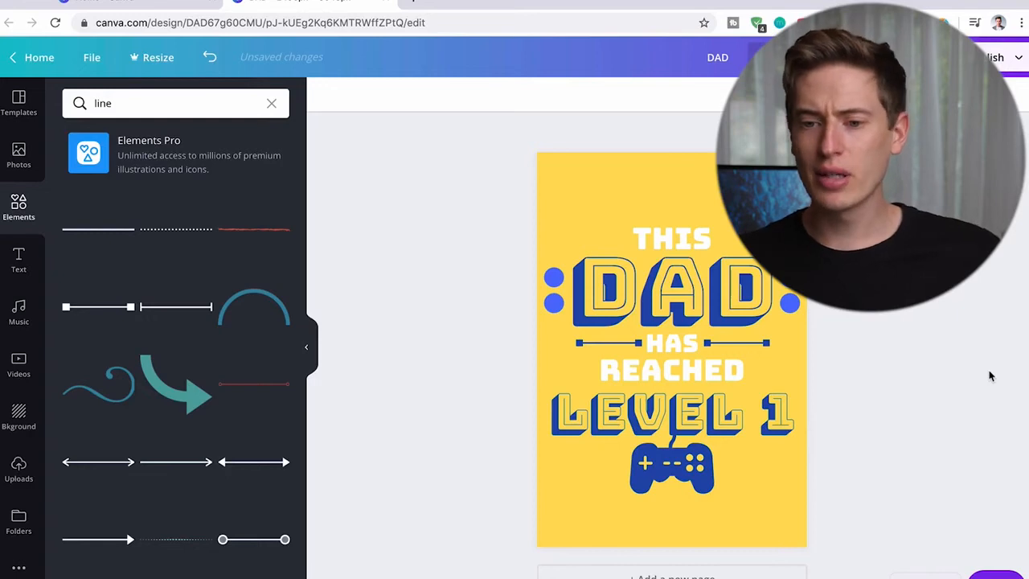
left_click(708, 0)
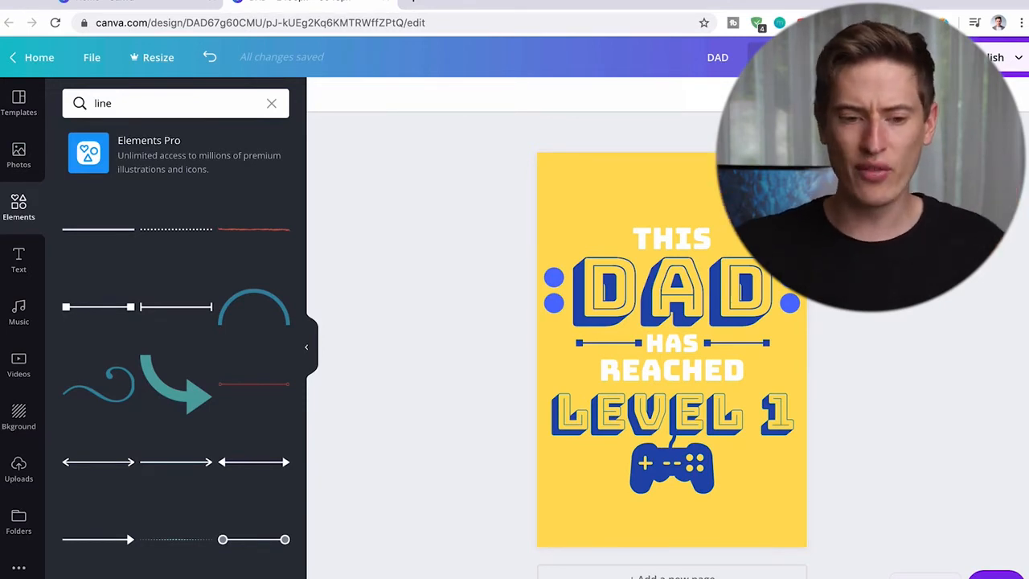
scroll(200, 400, "down", 10)
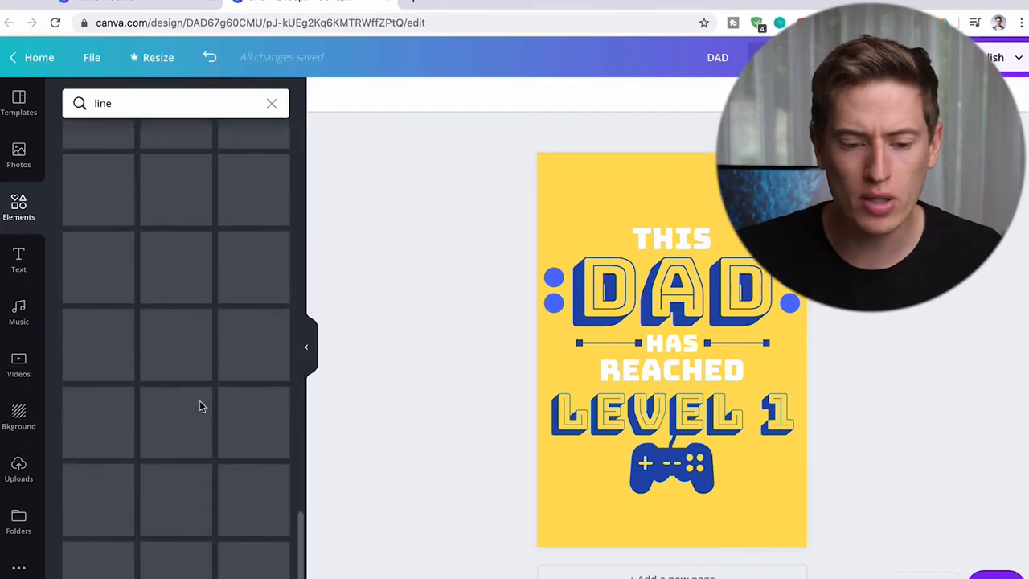
scroll(201, 406, "up", 10)
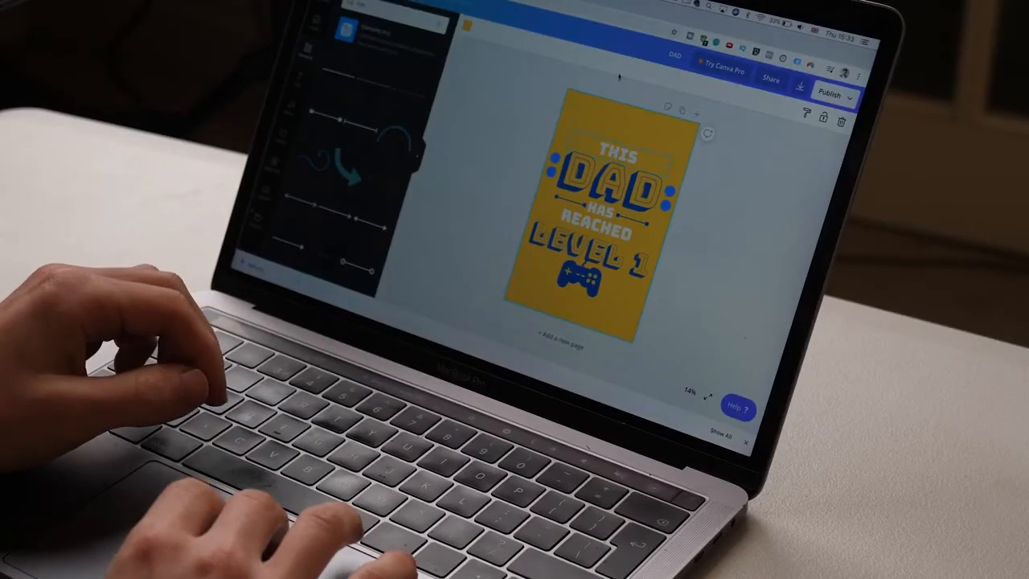
- Change the page background color to the default black
left_click(576, 117)
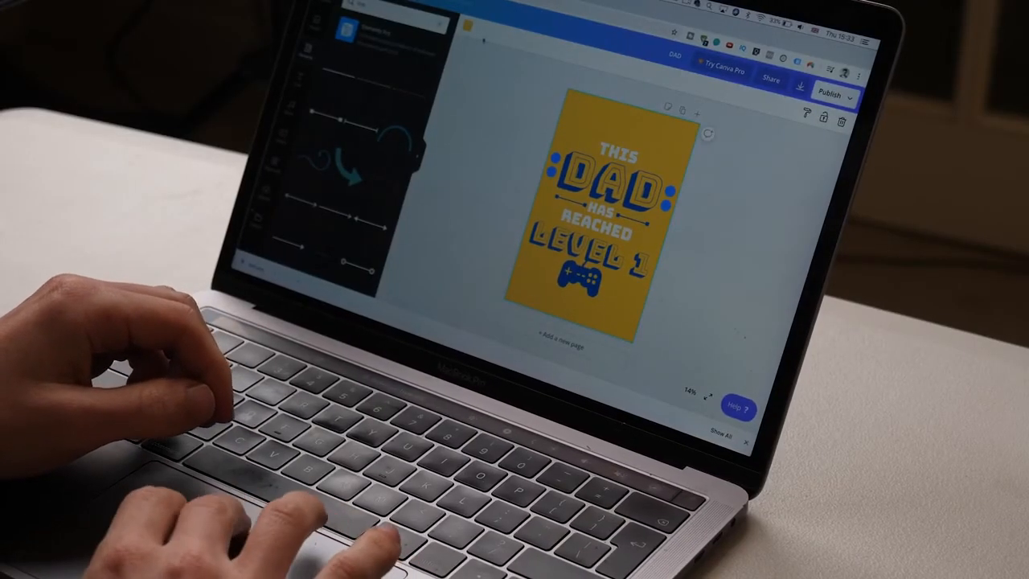
left_click(468, 26)
left_click(316, 112)
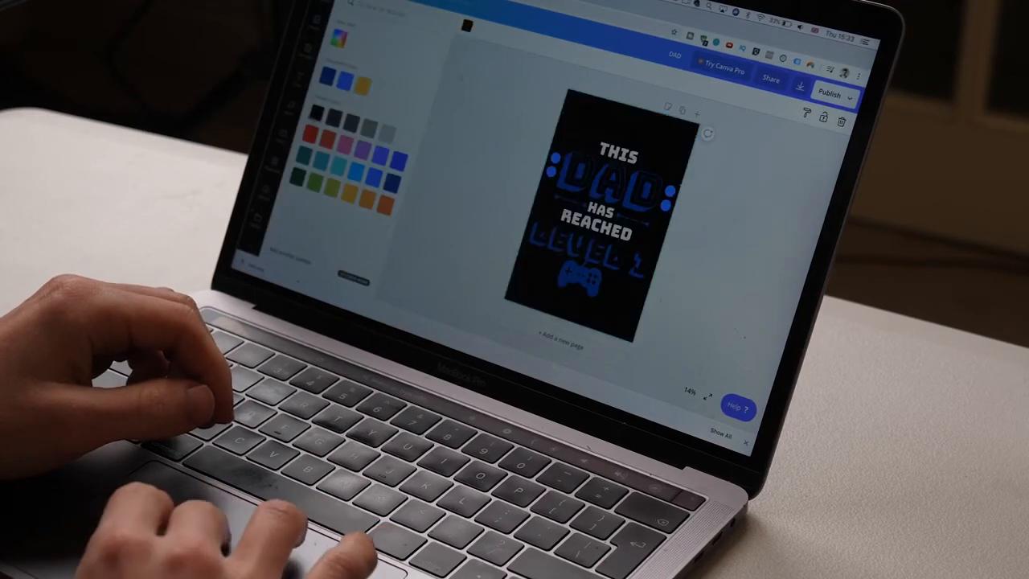
left_click(519, 69)
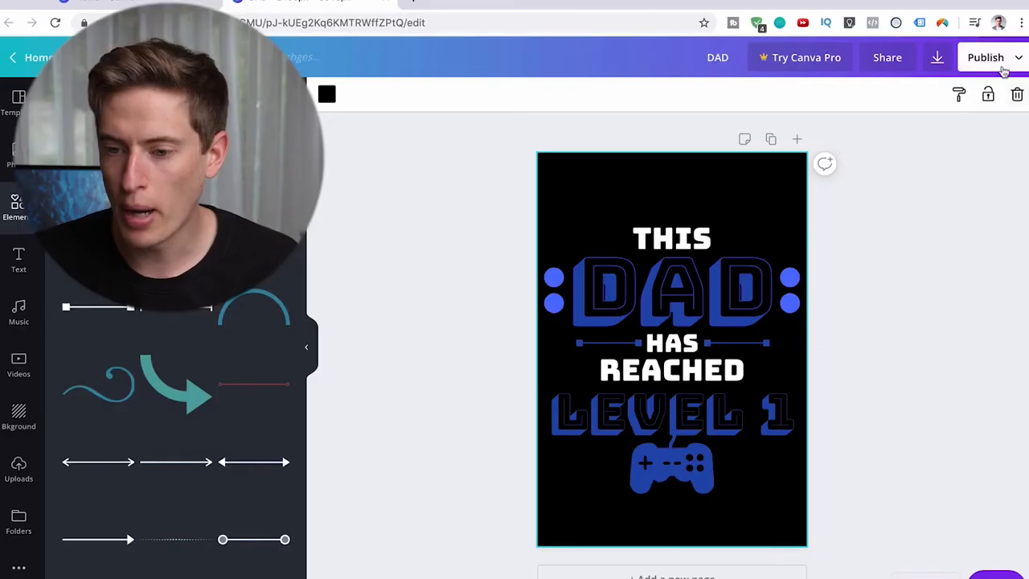
- Download the design as a PNG at 2496 x 3648 px without the paid size or transparency options
left_click(993, 57)
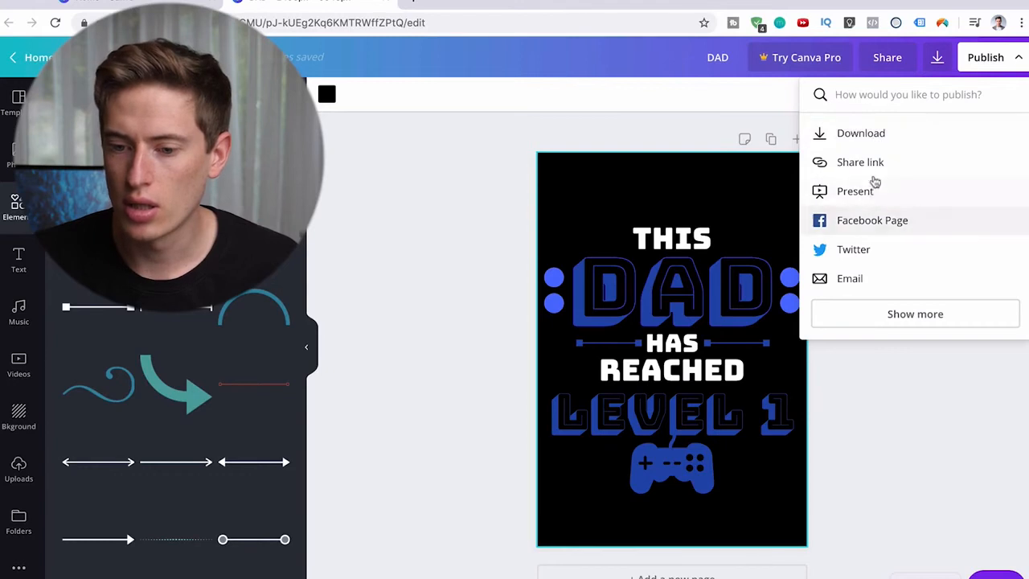
left_click(873, 135)
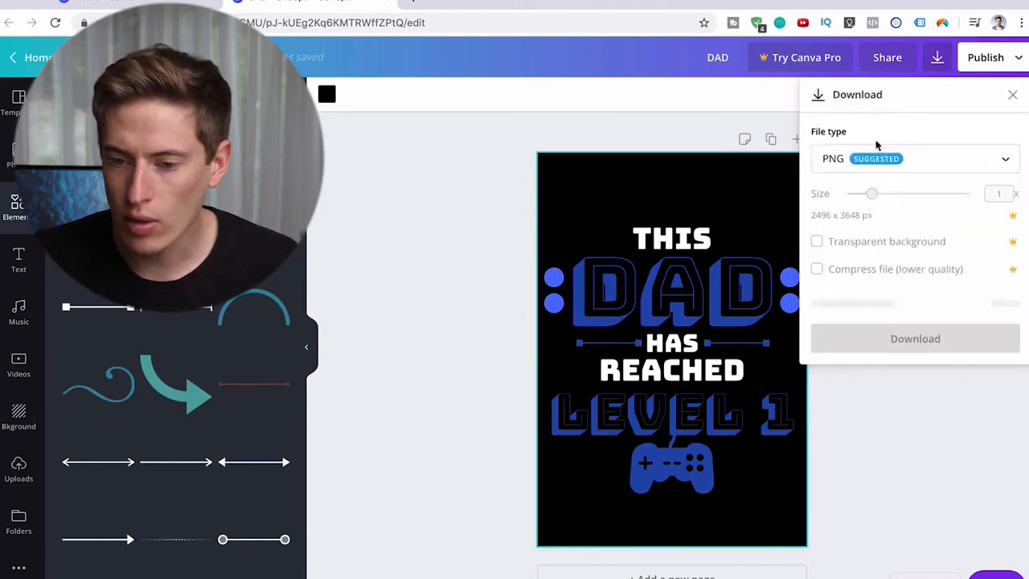
left_click(869, 193)
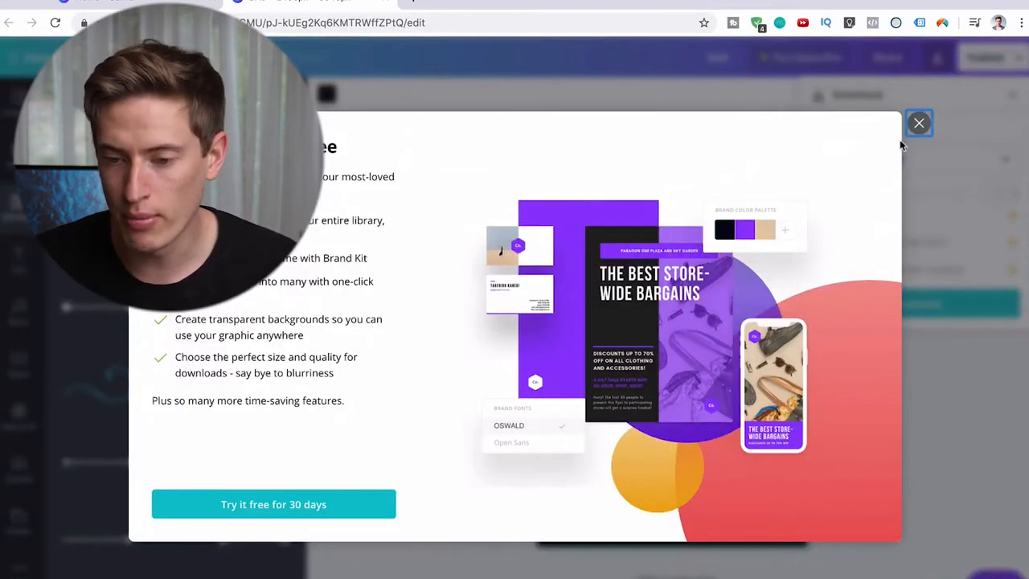
left_click(919, 123)
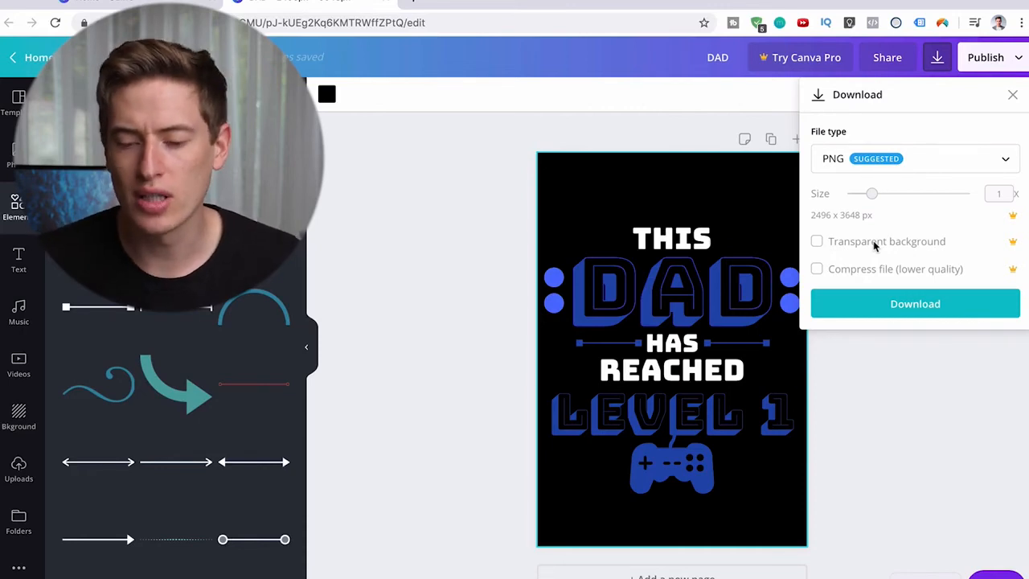
left_click(875, 303)
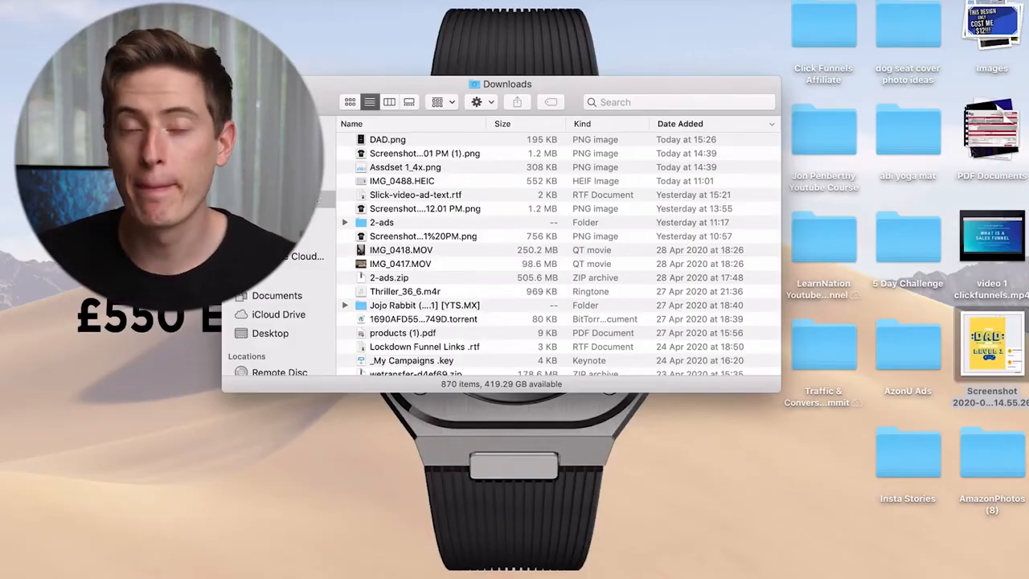
- Switch to the Downloads folder, open DAD.png in Preview and show the markup tools
double_click(382, 143)
left_click_drag(364, 5, 597, 6)
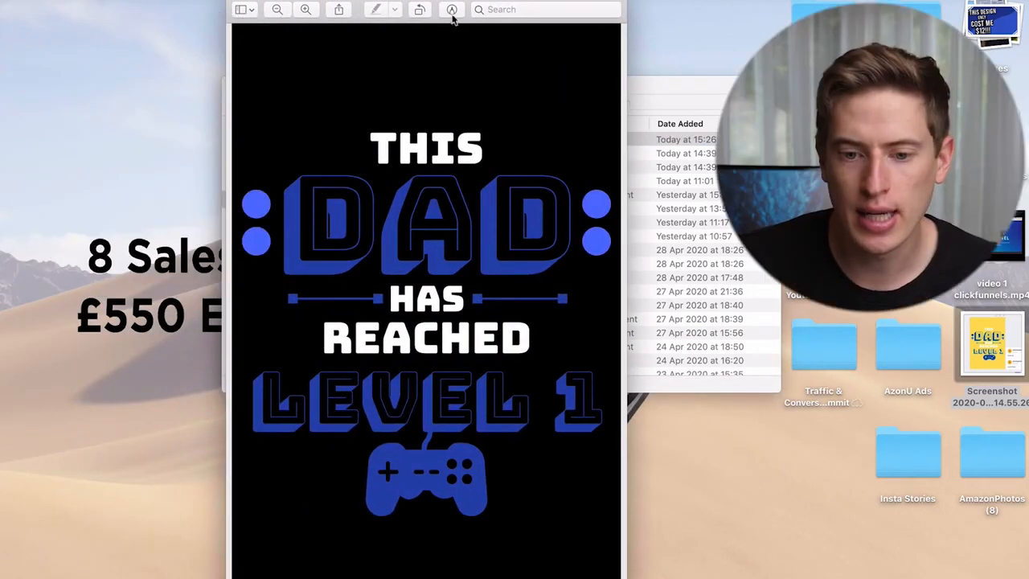
left_click(452, 11)
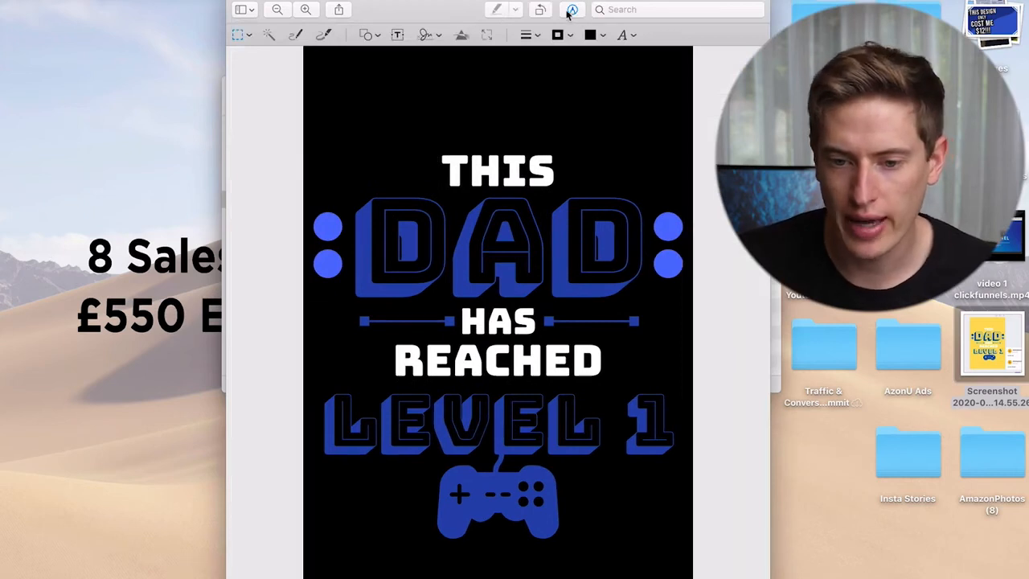
- Select the black background around the design with Instant Alpha and delete it
left_click(269, 36)
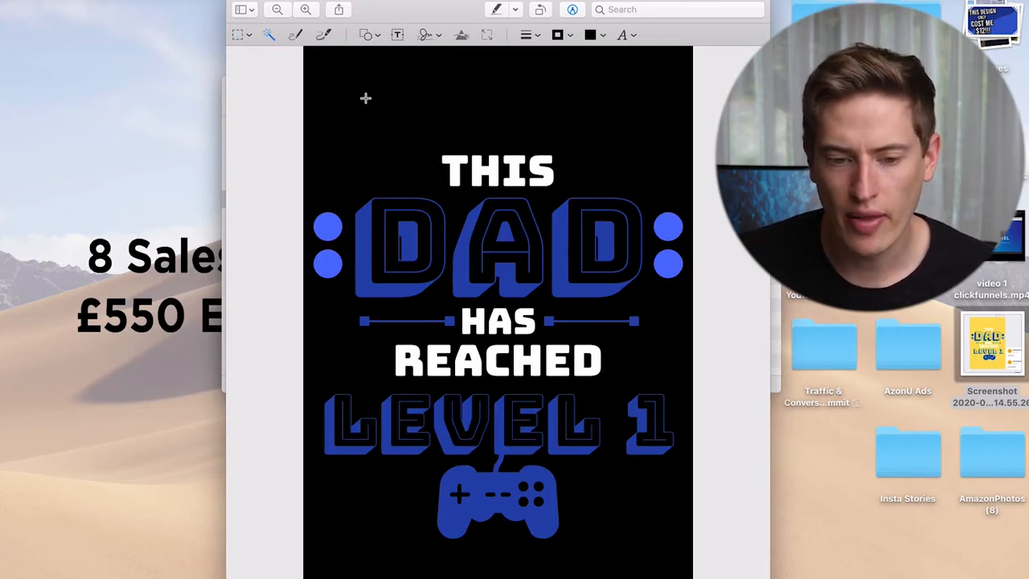
left_click_drag(378, 117, 410, 147)
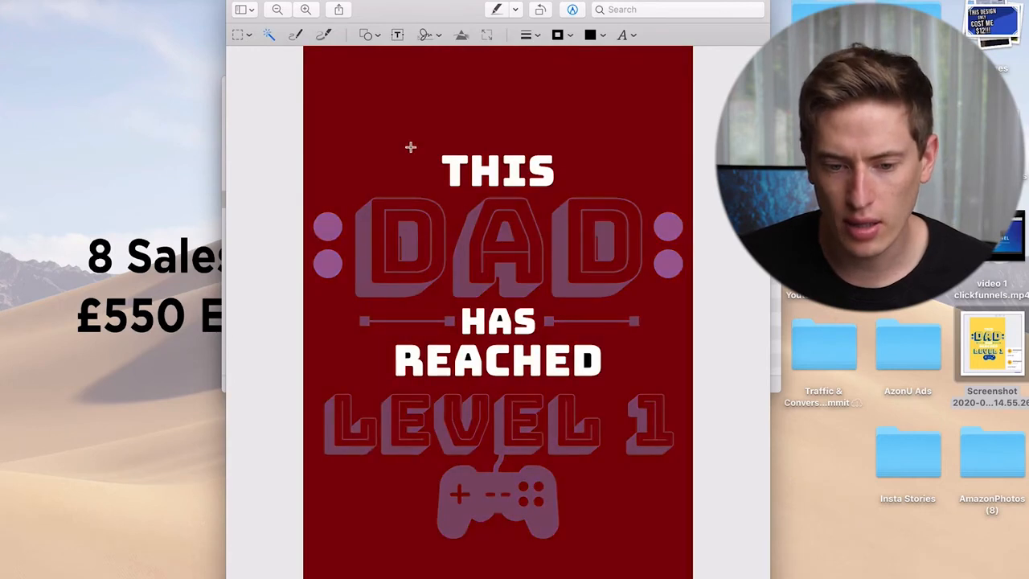
left_click_drag(366, 103, 409, 161)
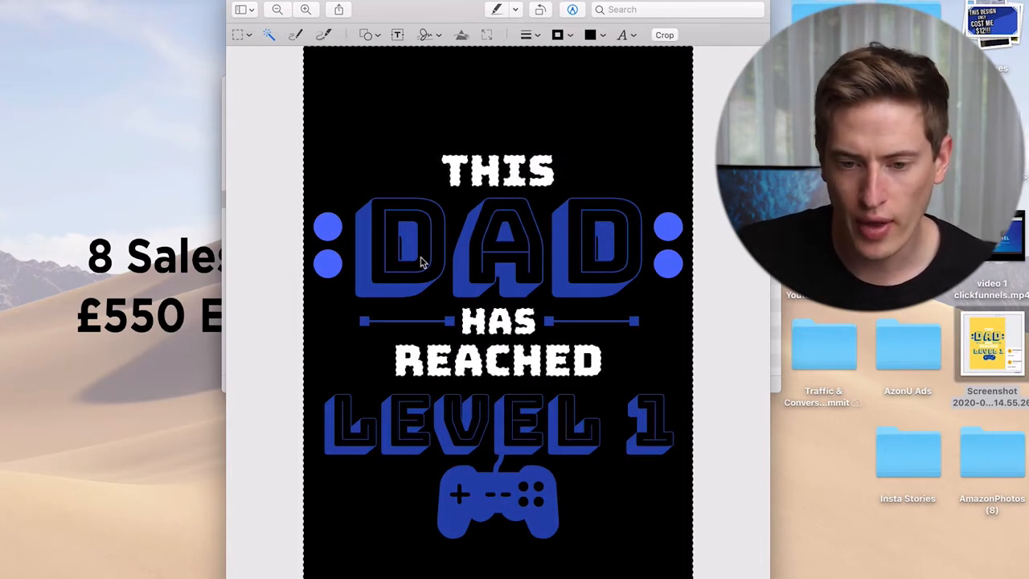
left_click(370, 115)
left_click_drag(371, 114, 354, 74)
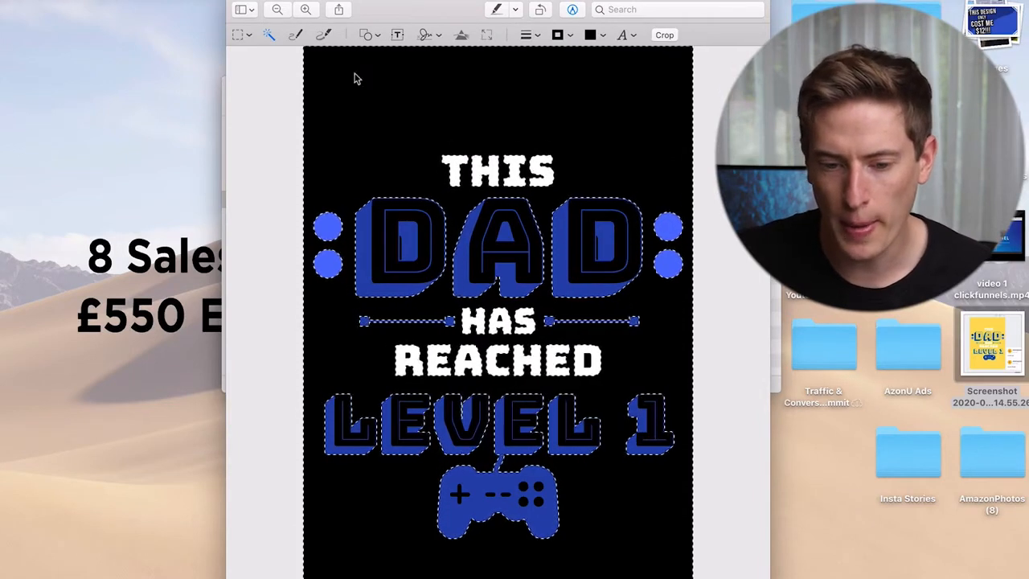
key("Delete")
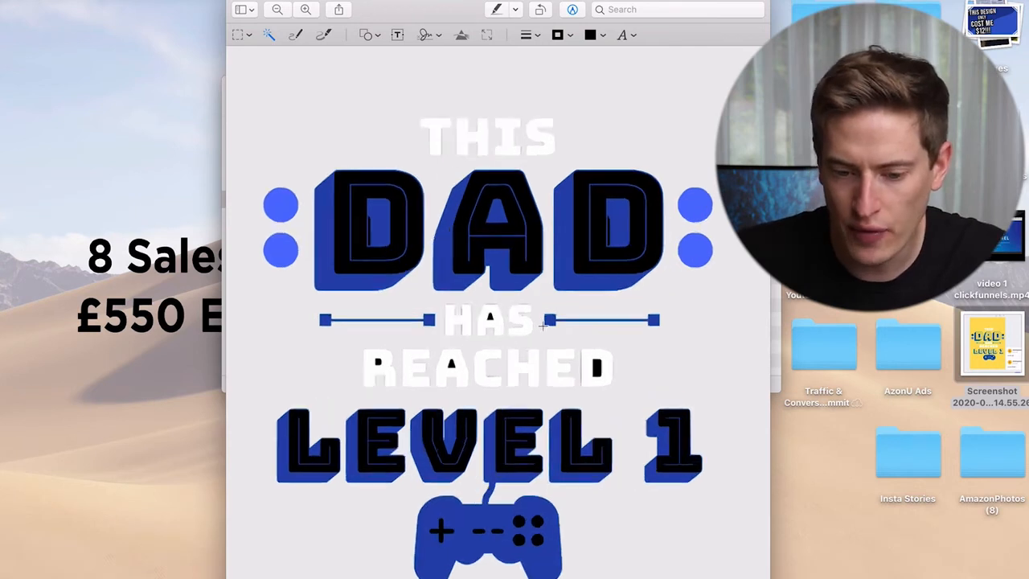
- Remove the black remaining inside the HAS and REACHED letters and the thin slivers inside both Ds of DAD
scroll(538, 335, "up", 5)
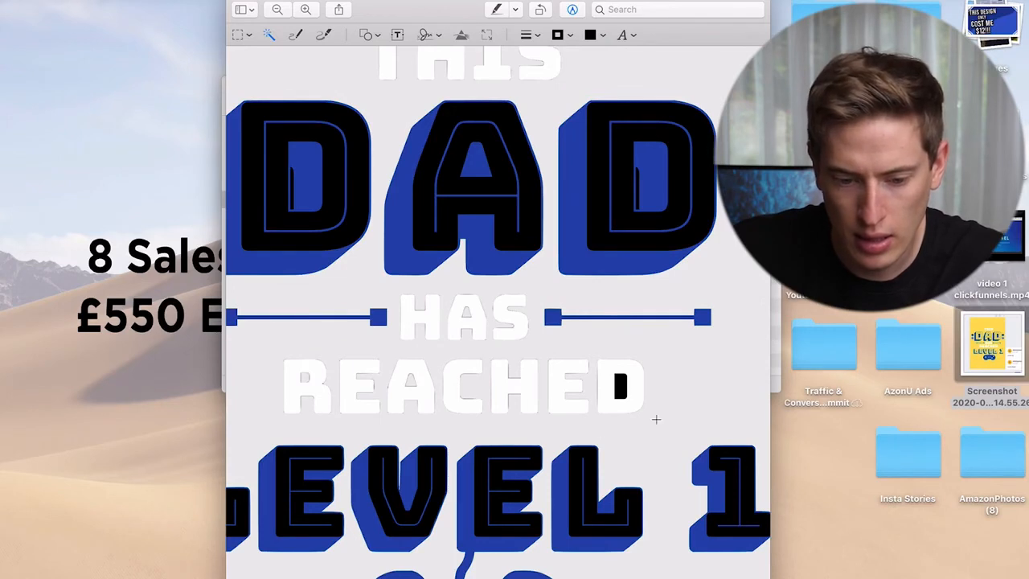
scroll(667, 234, "up", 5)
left_click(596, 205)
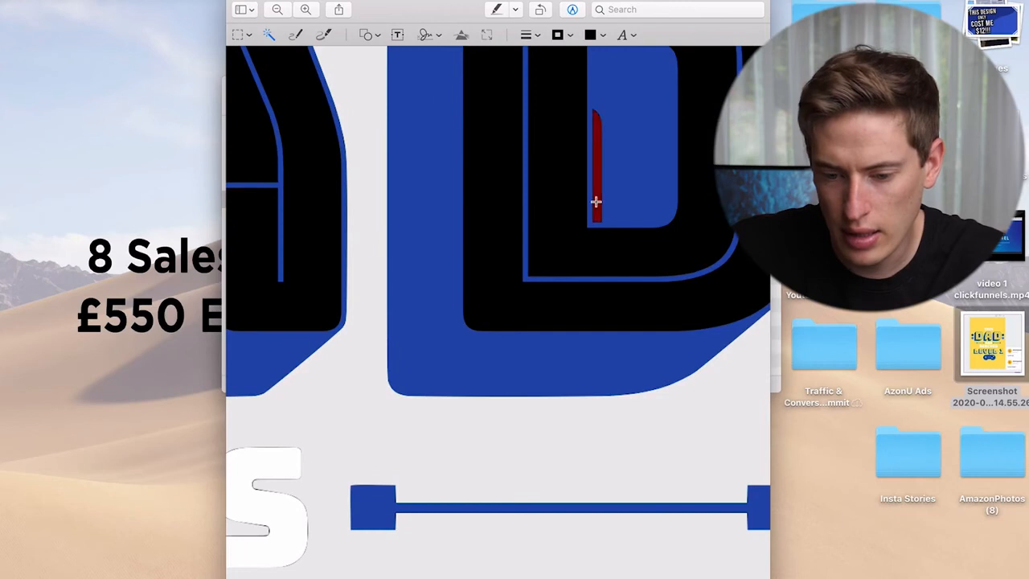
scroll(595, 202, "left", 10)
left_click(422, 194)
scroll(422, 195, "down", 5)
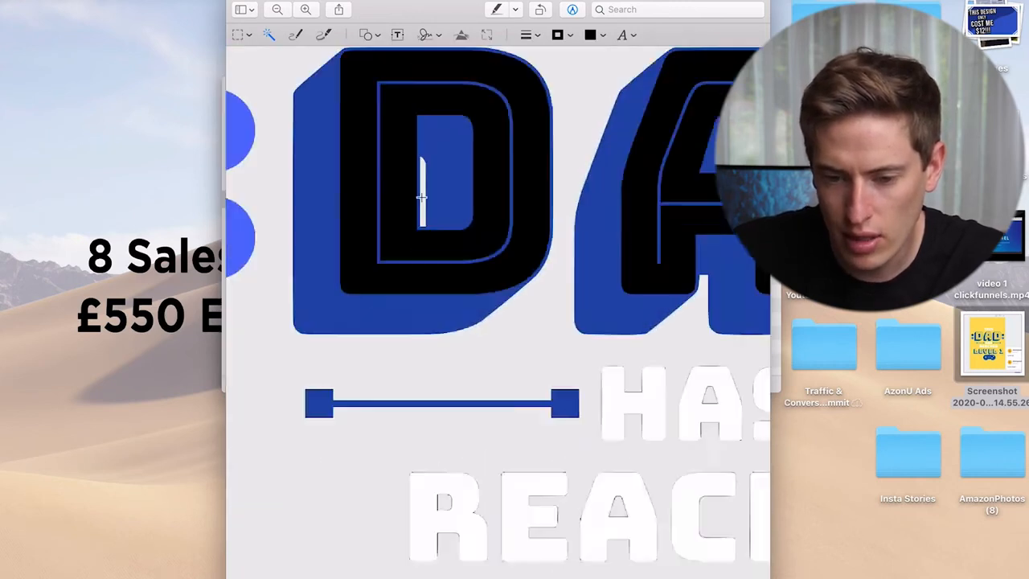
- Remove the black from the gamepad's four round buttons, two dashes and plus-shaped pad with Instant Alpha
scroll(521, 492, "up", 5)
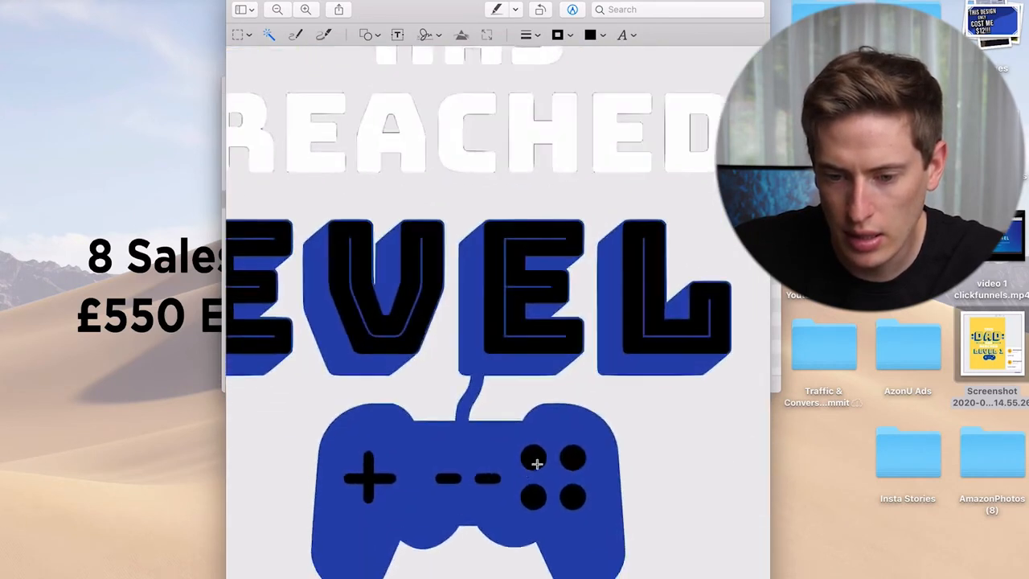
left_click(534, 458)
left_click(572, 458)
left_click(572, 496)
left_click(533, 495)
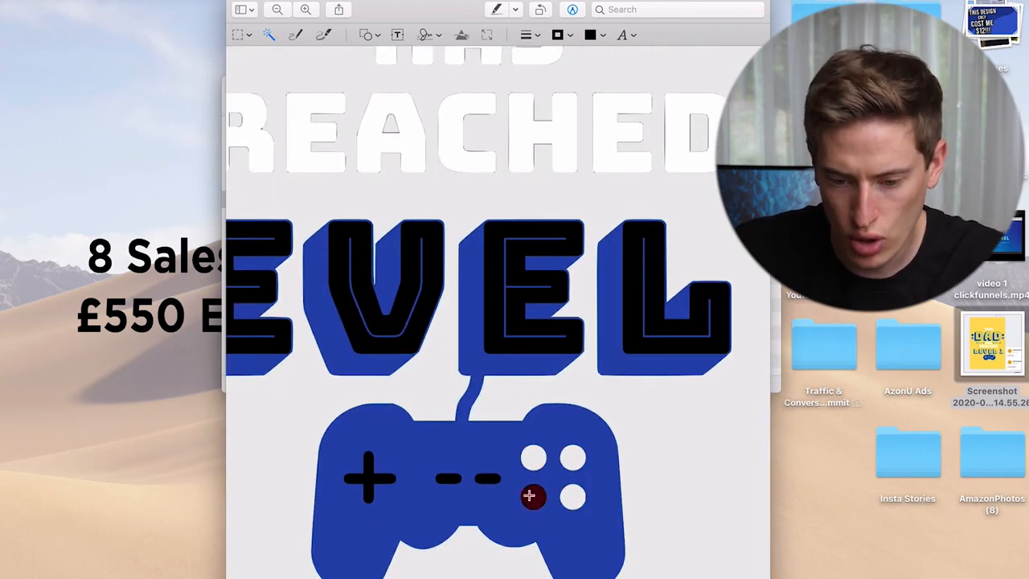
left_click(490, 479)
left_click(447, 478)
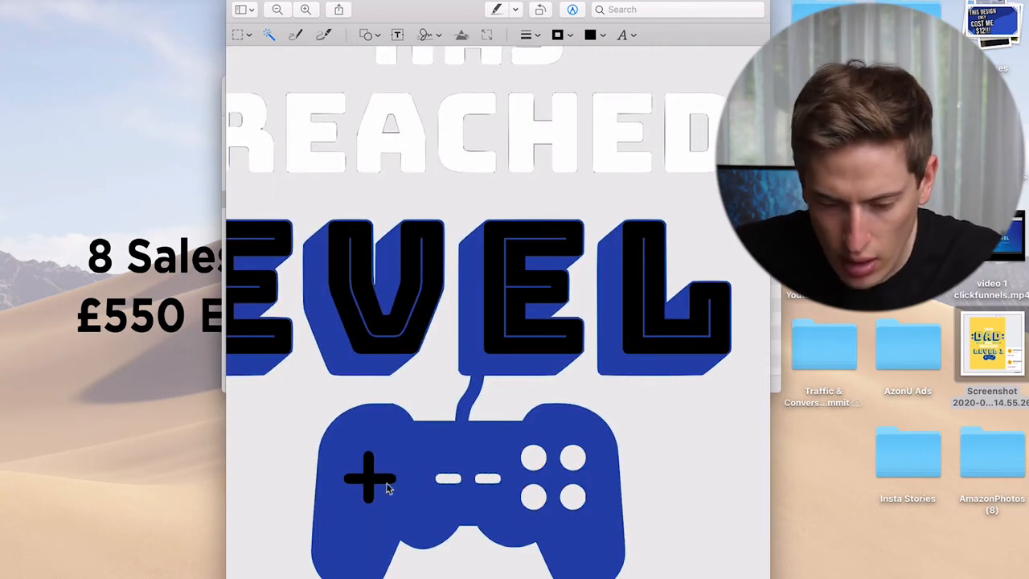
left_click(366, 478)
scroll(358, 498, "down", 5)
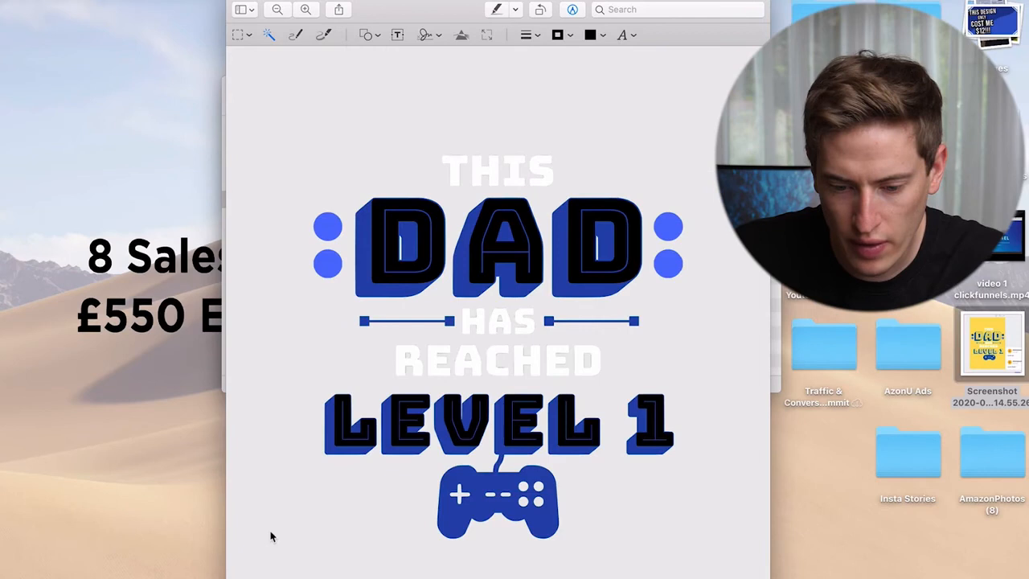
- Remove the black fill from the three letters of DAD, inside and outside their blue inner outlines
scroll(271, 533, "up", 5)
left_click(361, 266)
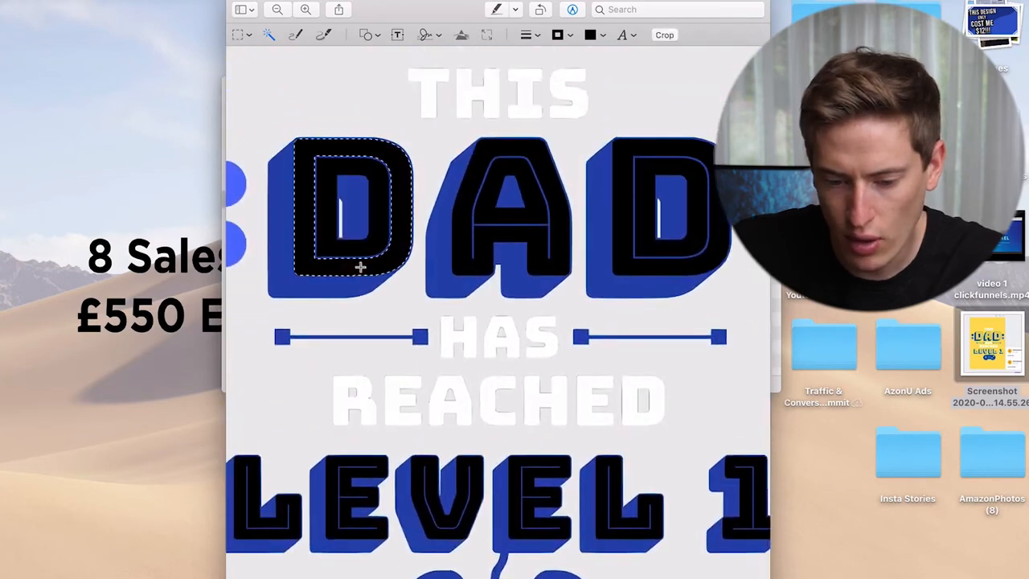
left_click(345, 244)
left_click(464, 253)
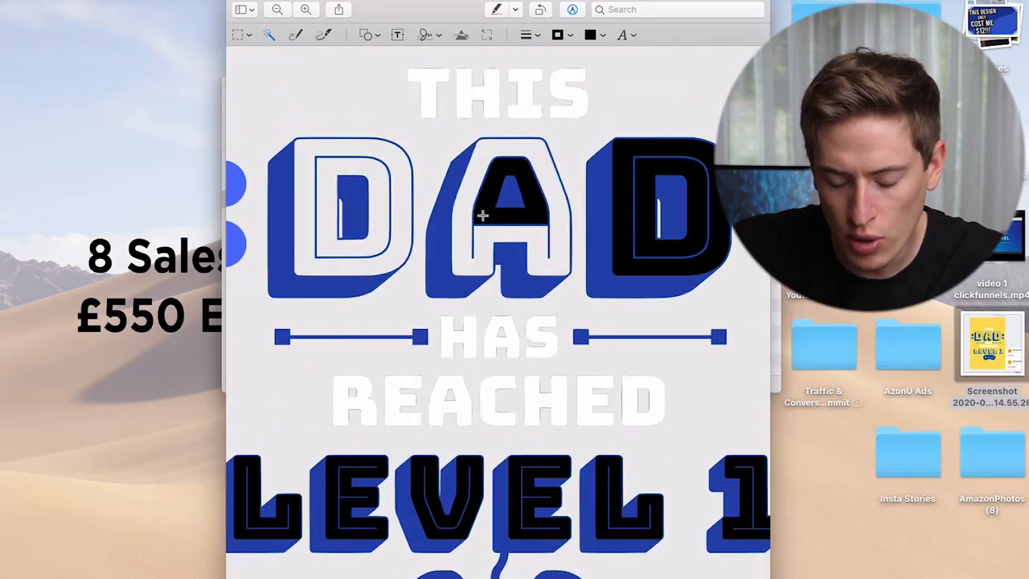
left_click(483, 214)
left_click(641, 221)
left_click(622, 219)
scroll(623, 219, "down", 5)
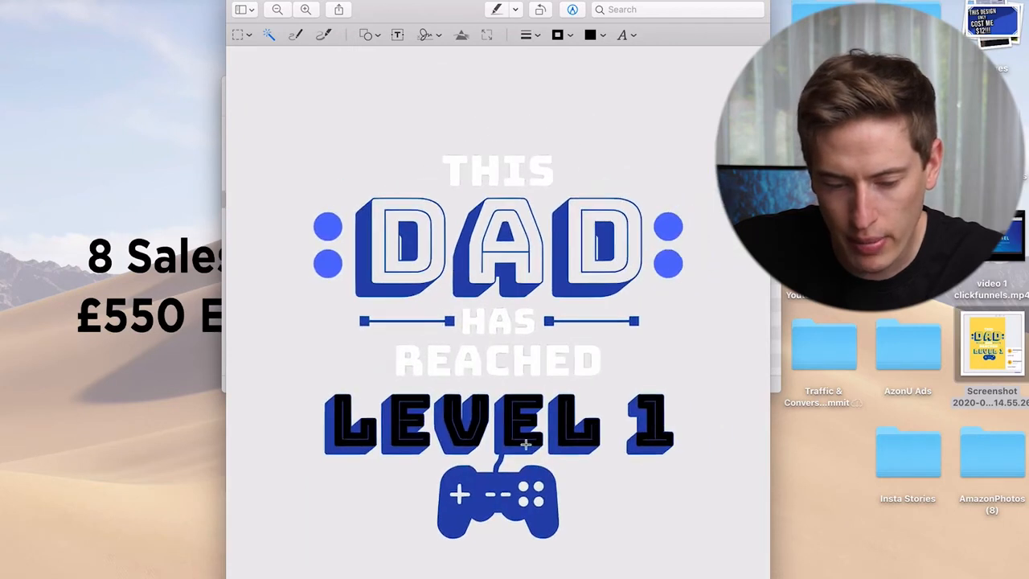
- Delete the black fill from every character of LEVEL 1, keeping the blue outlines and shadows
scroll(568, 429, "up", 5)
left_click(574, 426)
key("Delete")
left_click(492, 413)
key("Delete")
left_click(341, 389)
key("Delete")
scroll(340, 389, "left", 5)
left_click(333, 365)
key("Delete")
scroll(328, 363, "left", 5)
left_click(310, 414)
key("Delete")
scroll(314, 429, "right", 8)
left_click(735, 374)
key("Delete")
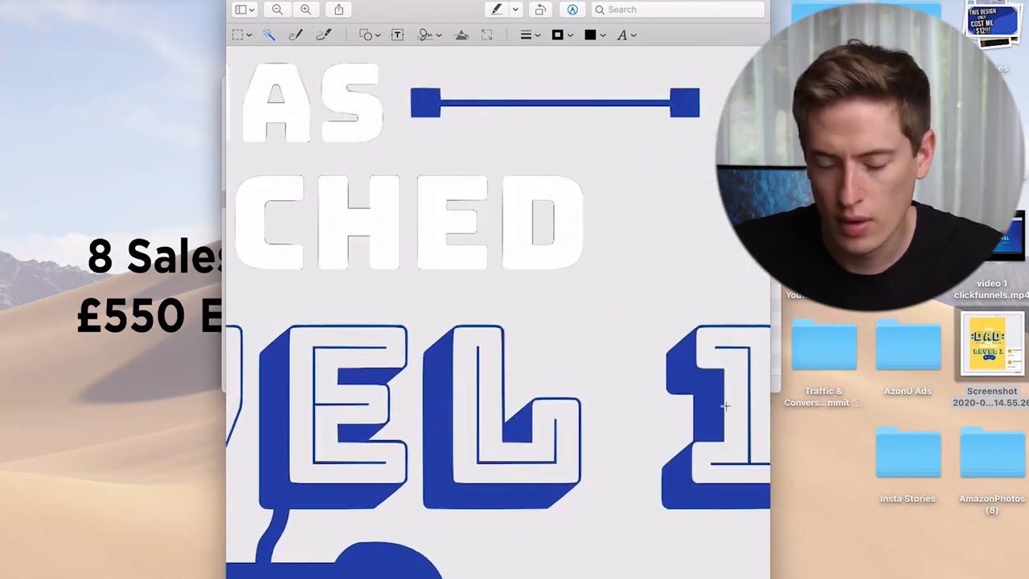
scroll(726, 405, "down", 5)
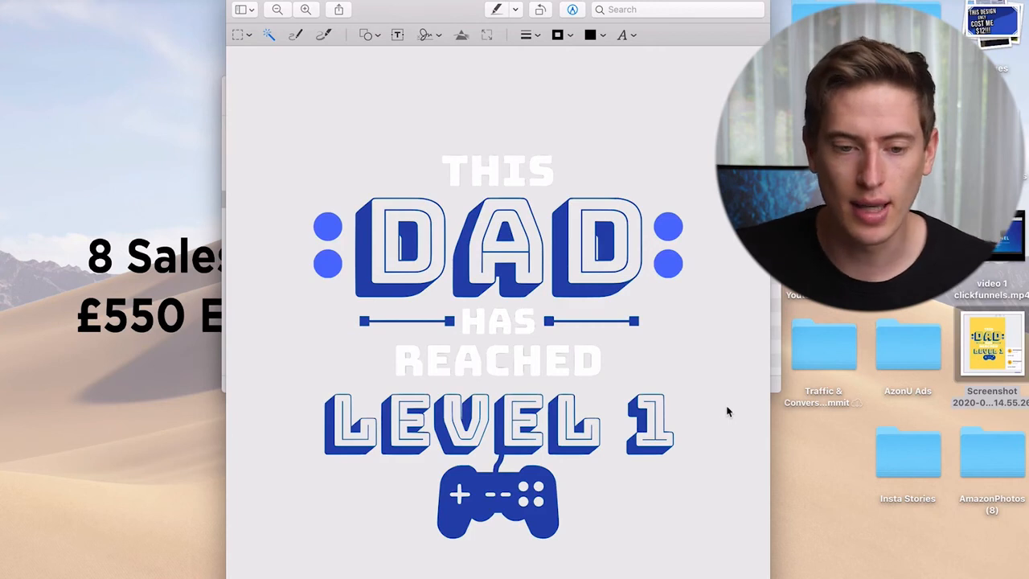
left_click(90, 1)
left_click(101, 65)
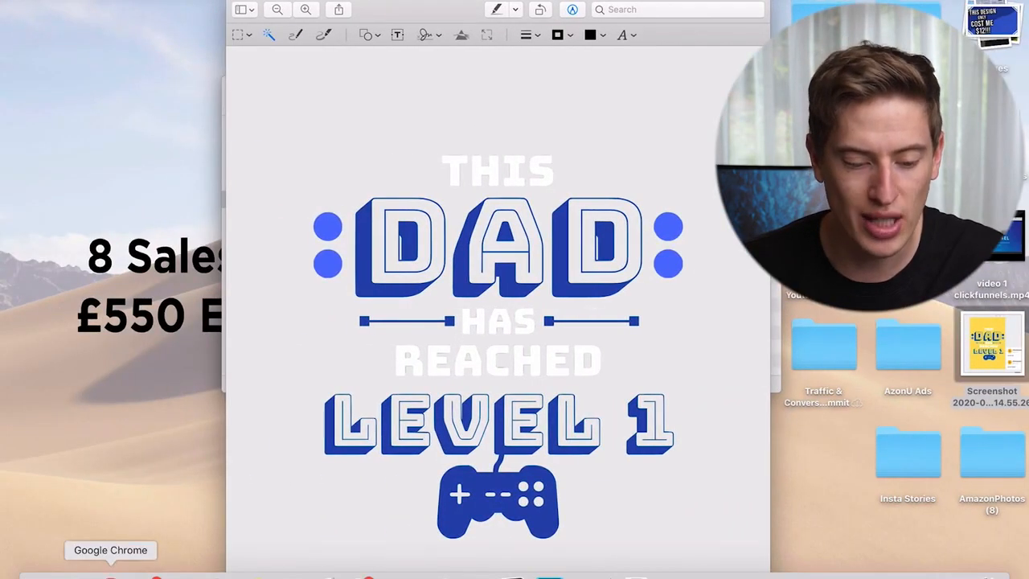
- Switch to a new Google Chrome window, search for gimp, open gimp.org and look through its homepage
right_click(111, 573)
left_click(143, 460)
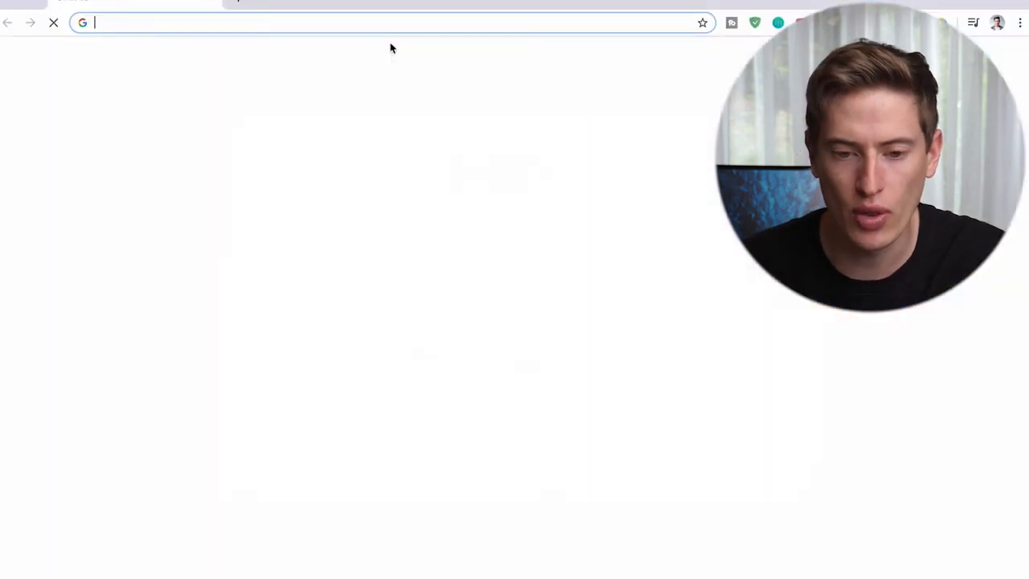
type("gimp")
key("Return")
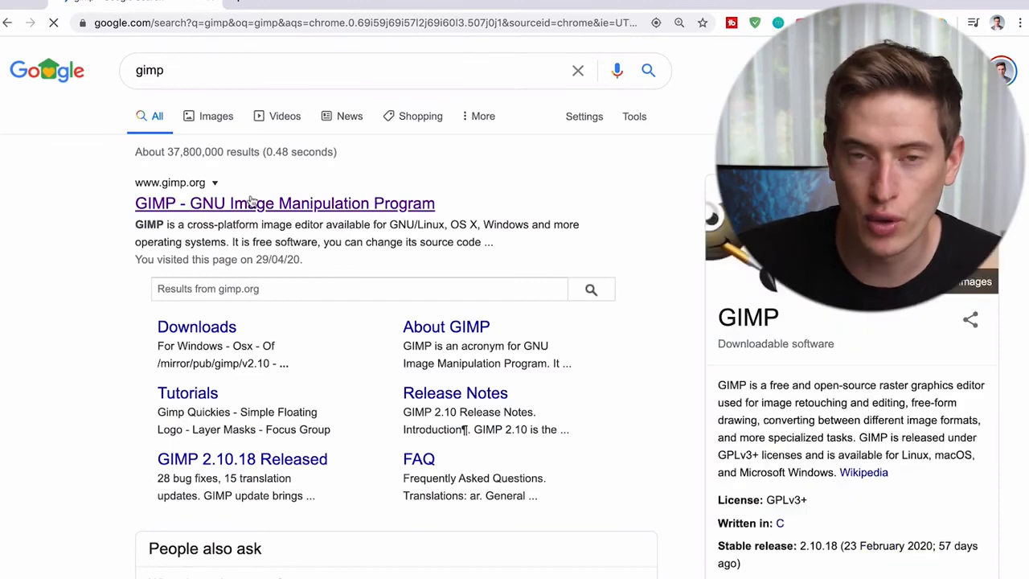
left_click(252, 203)
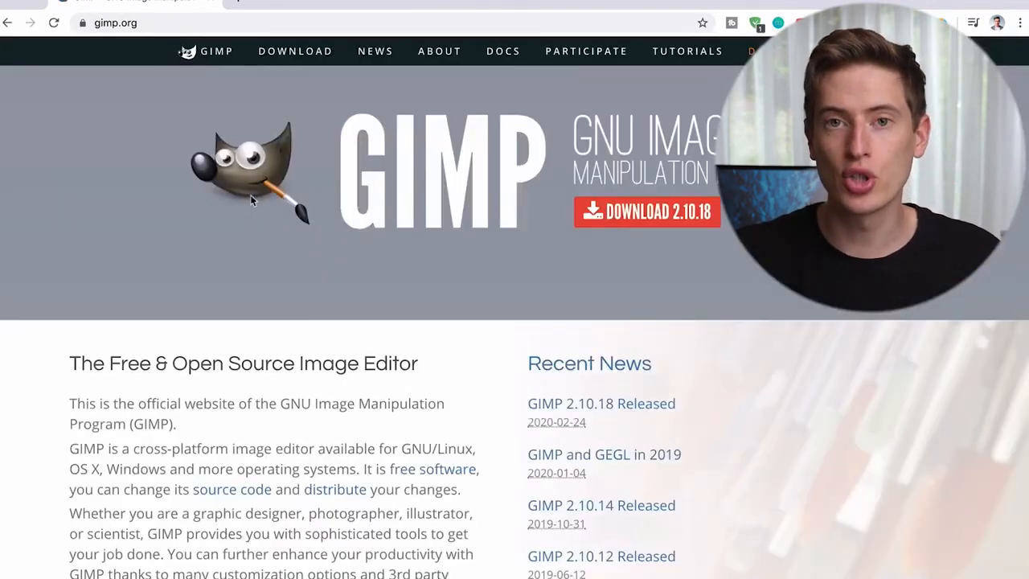
scroll(372, 214, "down", 5)
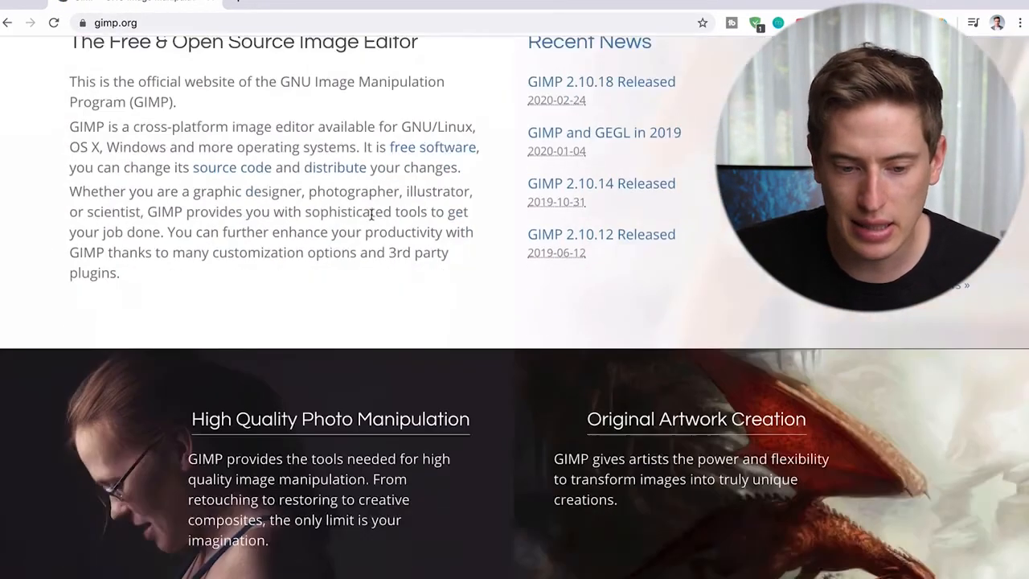
scroll(371, 214, "down", 5)
scroll(372, 219, "down", 20)
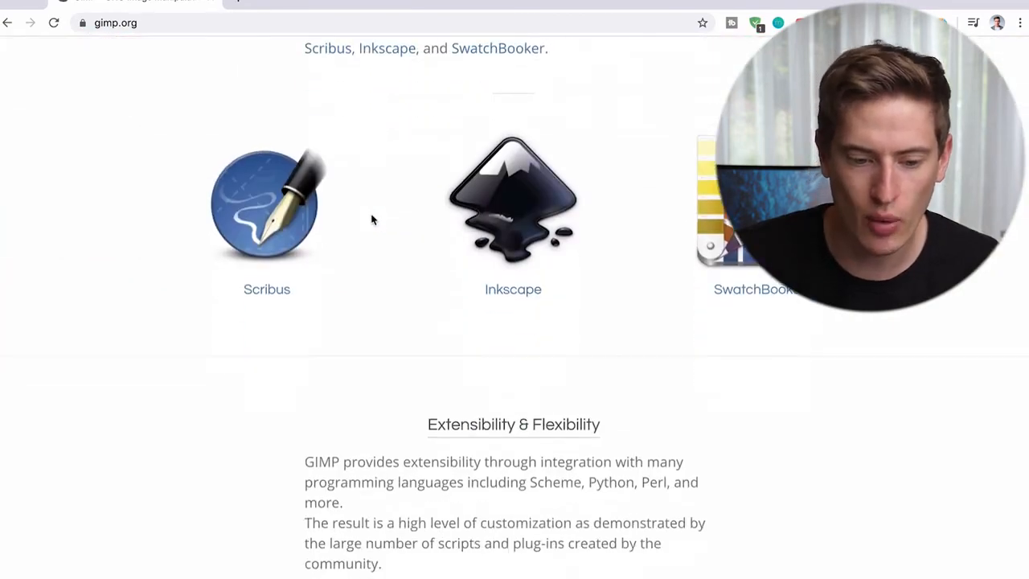
scroll(371, 219, "up", 3)
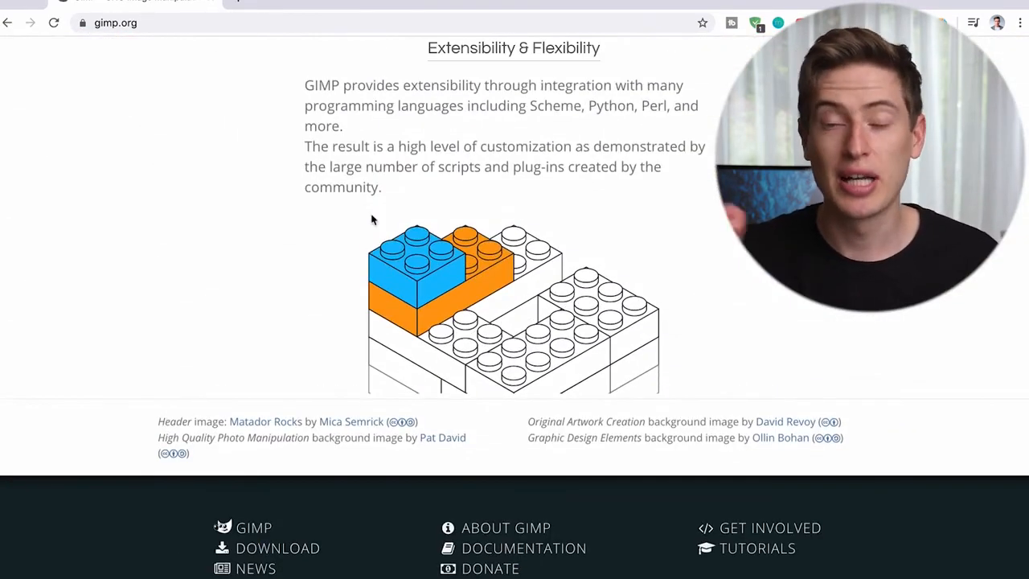
scroll(371, 219, "up", 20)
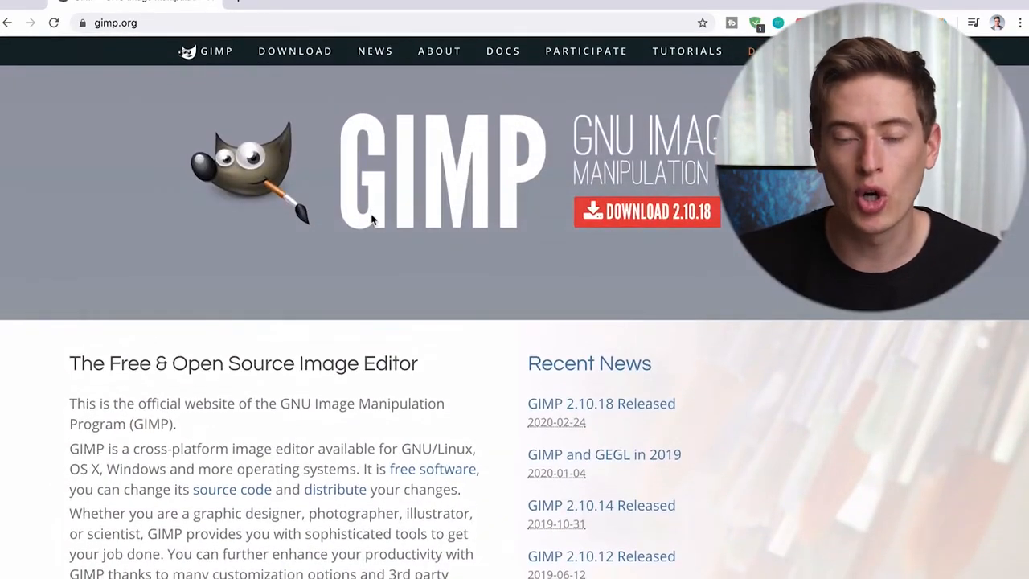